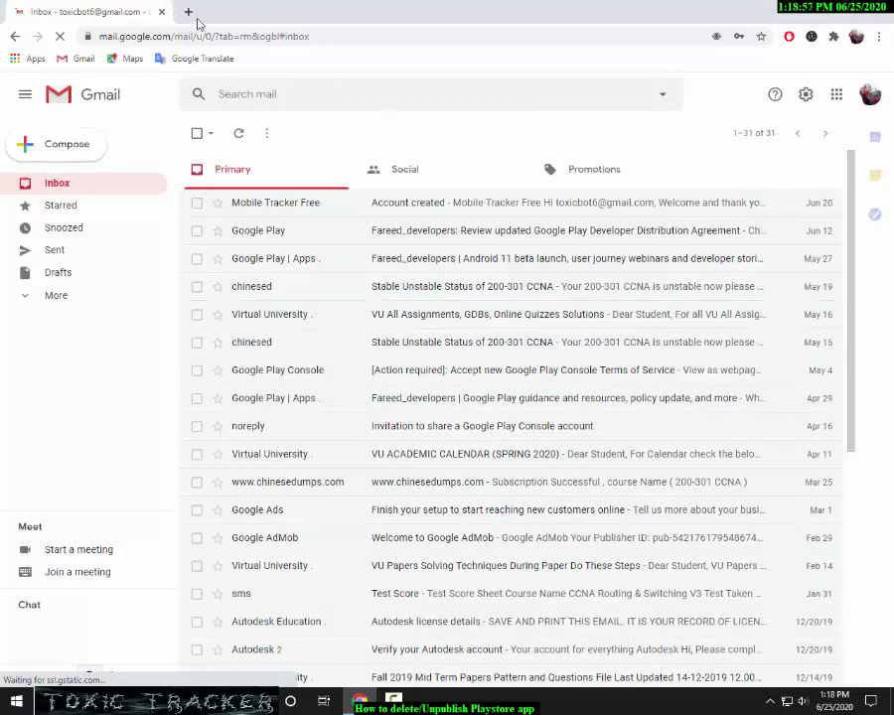
# - Search Google for "play store console" in a new browser tab and open the Google Play Console site
pyautogui.click(189, 12)
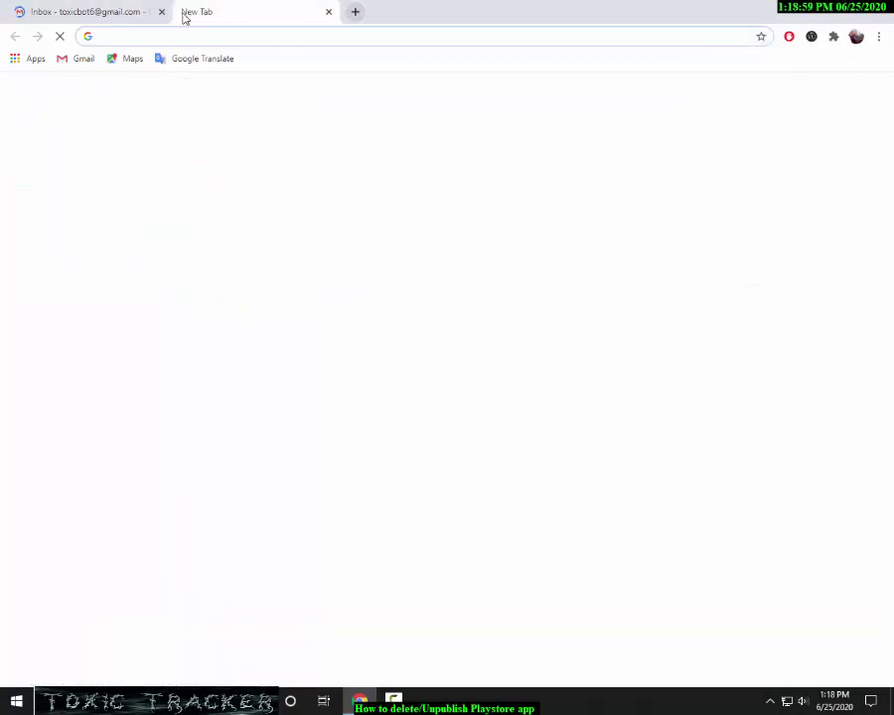
pyautogui.click(211, 36)
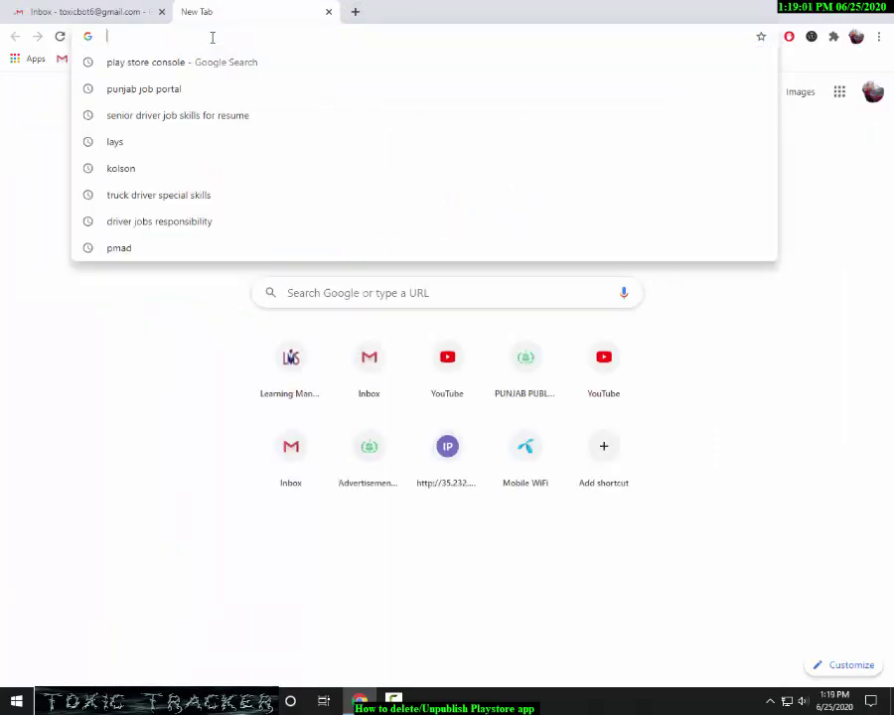
pyautogui.click(203, 72)
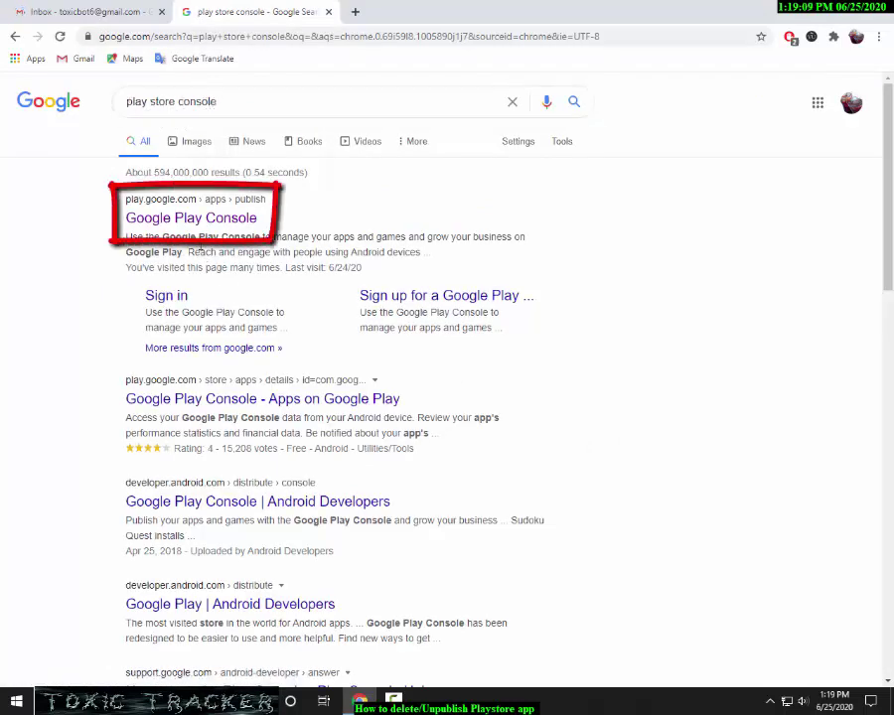
pyautogui.click(167, 221)
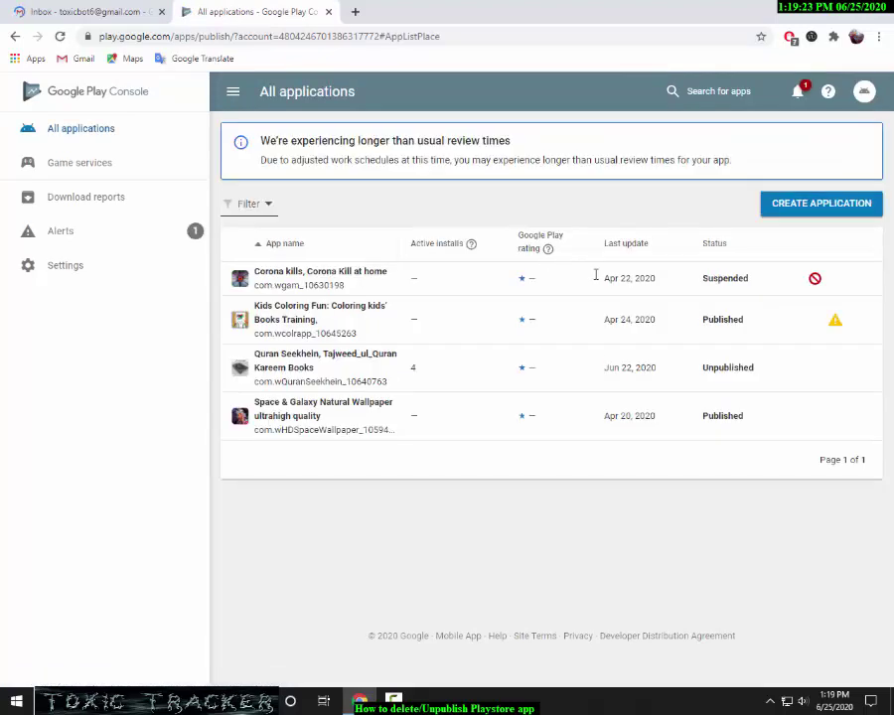
pyautogui.click(392, 331)
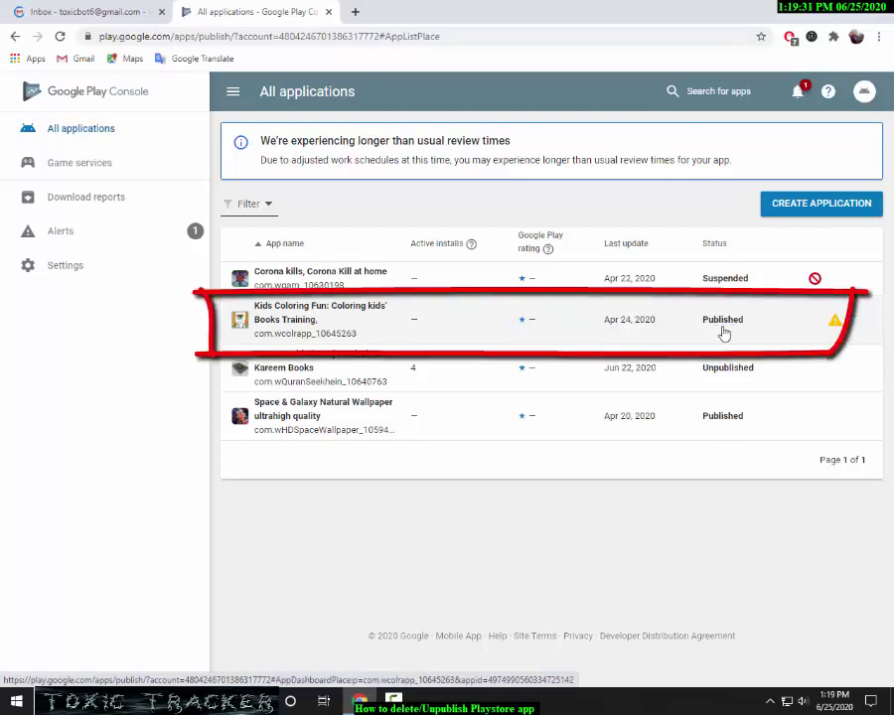
# - Search Google for "play store" in another new browser tab and open the Google Play store site
pyautogui.click(355, 11)
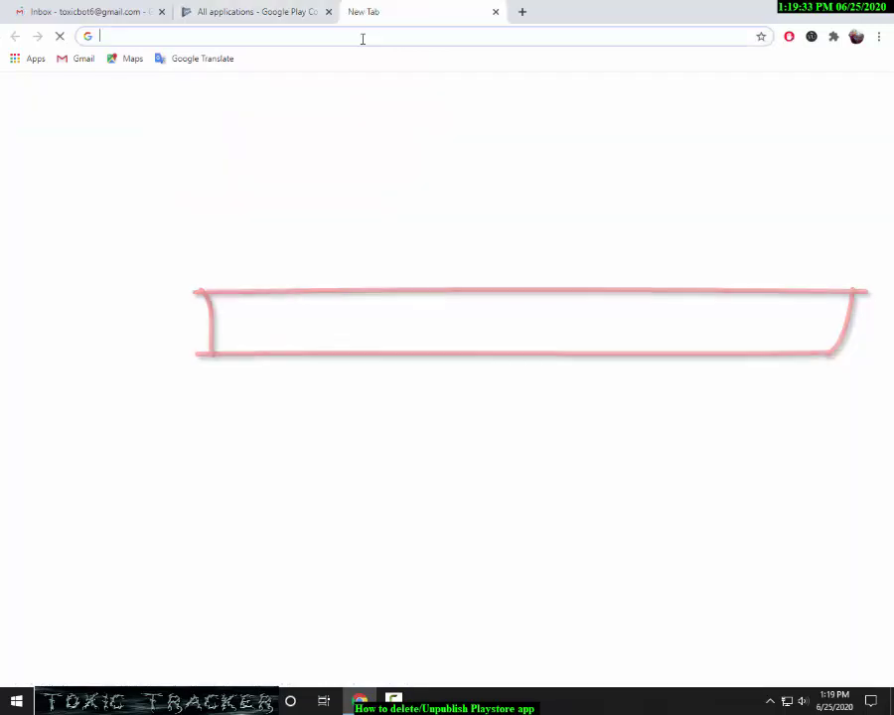
pyautogui.click(362, 38)
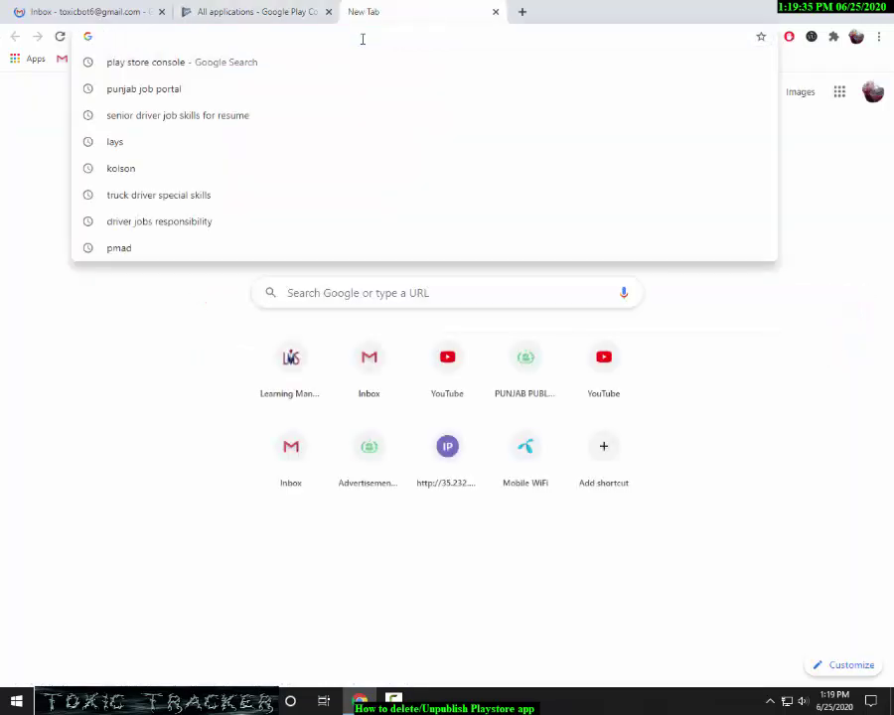
pyautogui.write('play ')
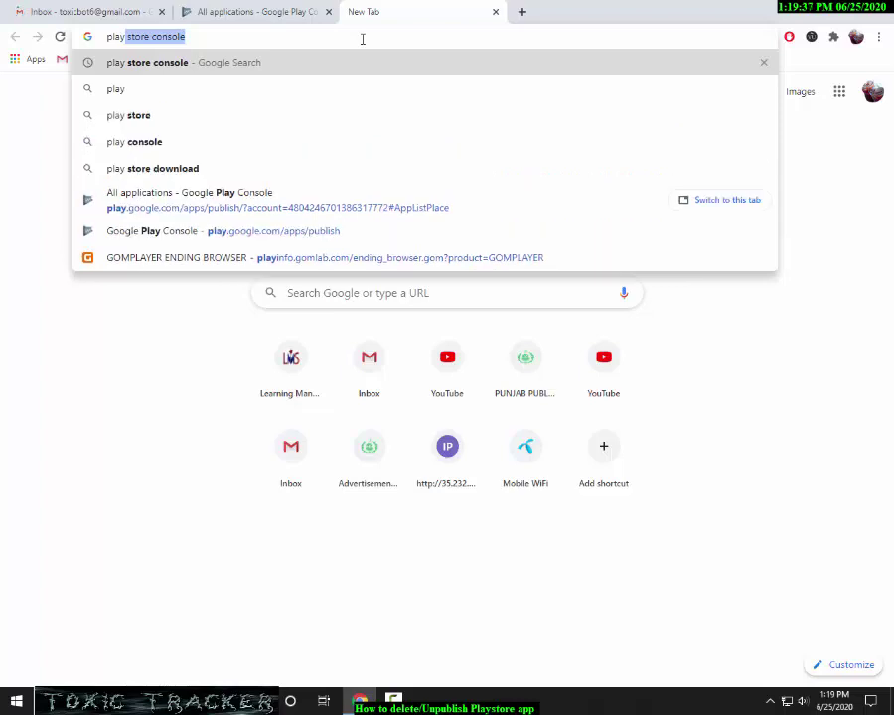
pyautogui.write('store')
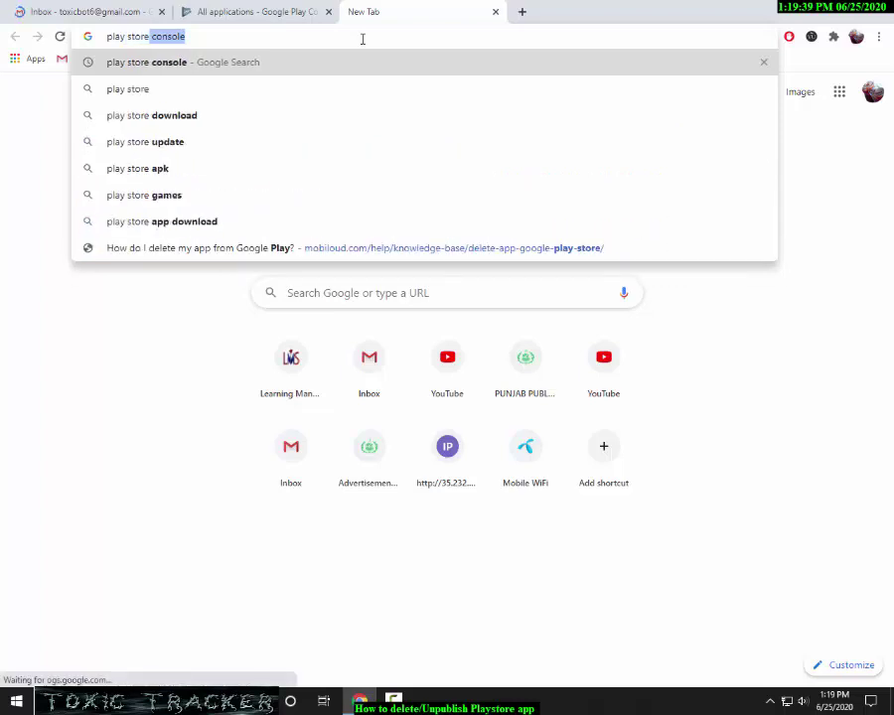
pyautogui.press('BackSpace')
pyautogui.press('Return')
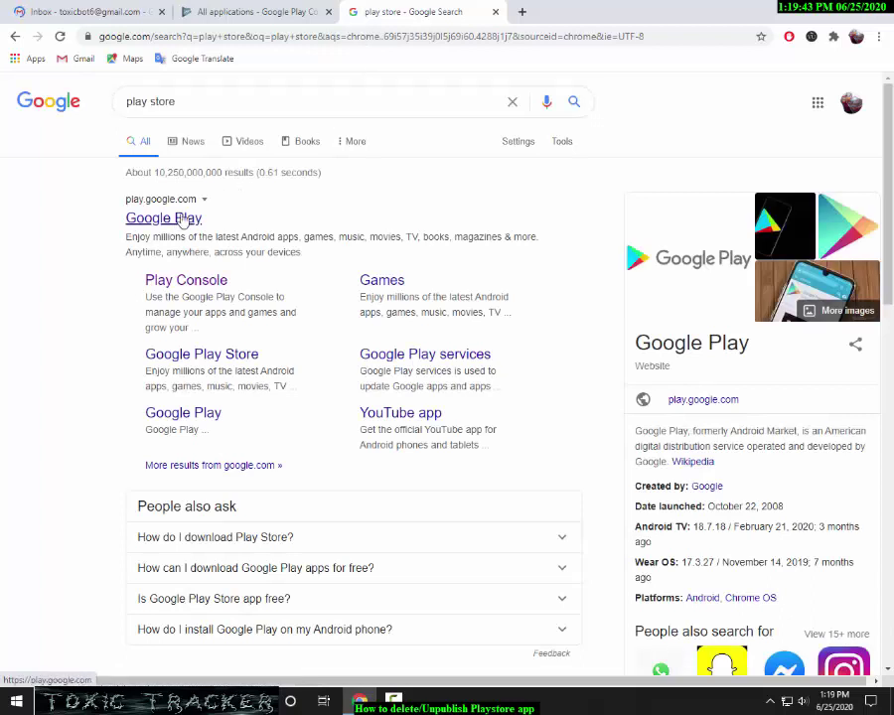
pyautogui.click(182, 219)
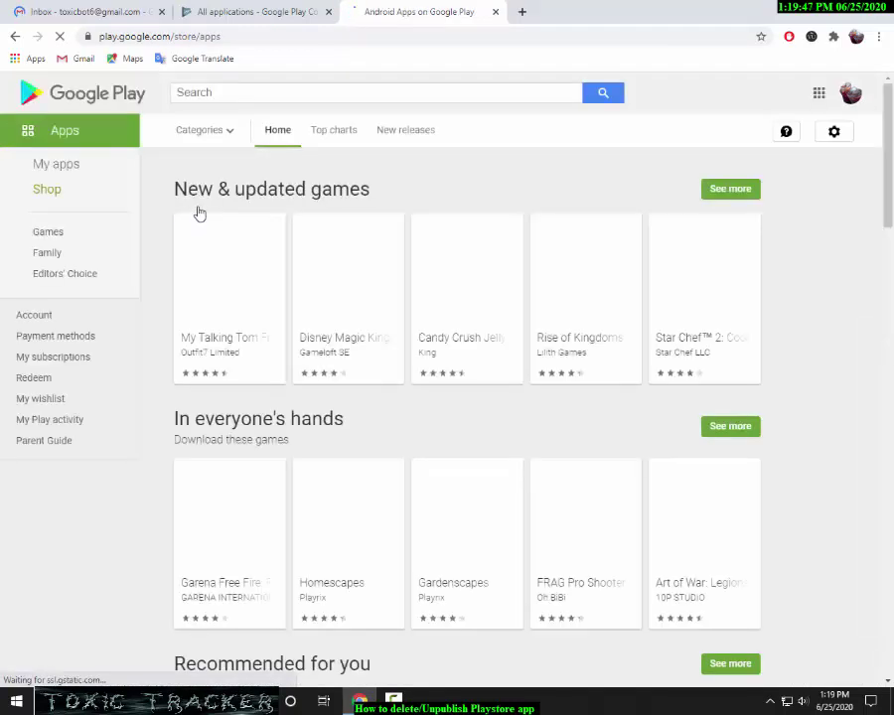
pyautogui.click(263, 16)
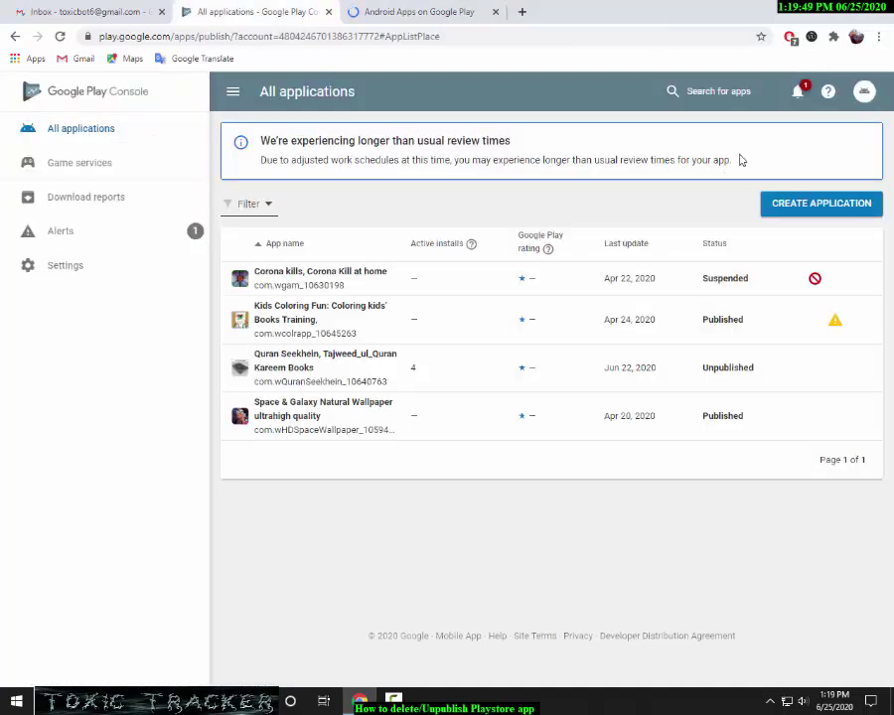
pyautogui.click(873, 96)
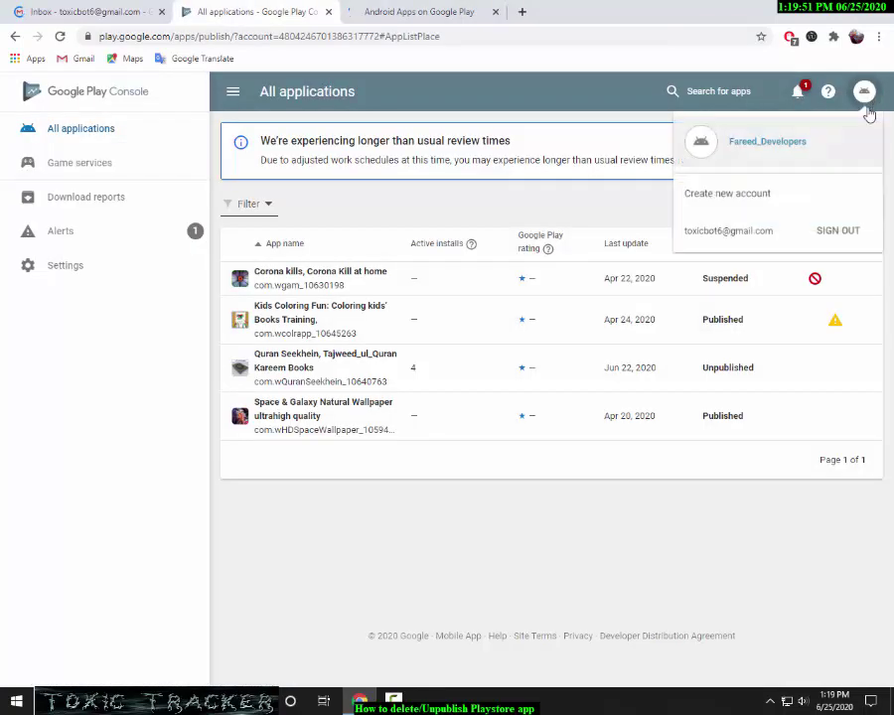
pyautogui.moveTo(803, 147); pyautogui.dragTo(726, 154)
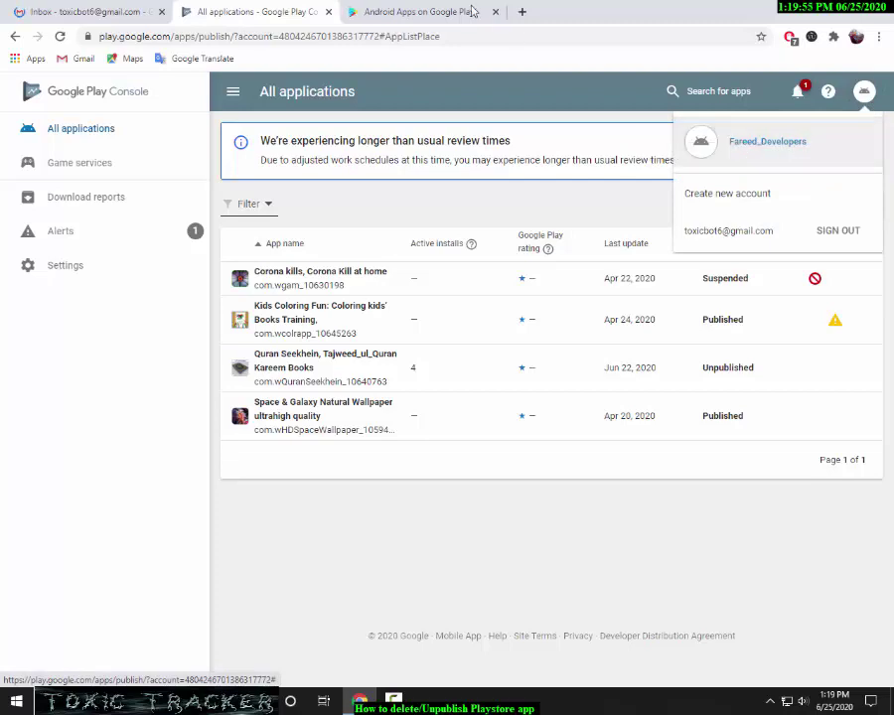
# - Search the Google Play store for the developer account name, checking its spelling against the Play Console
pyautogui.click(372, 12)
pyautogui.click(318, 92)
pyautogui.write('fa')
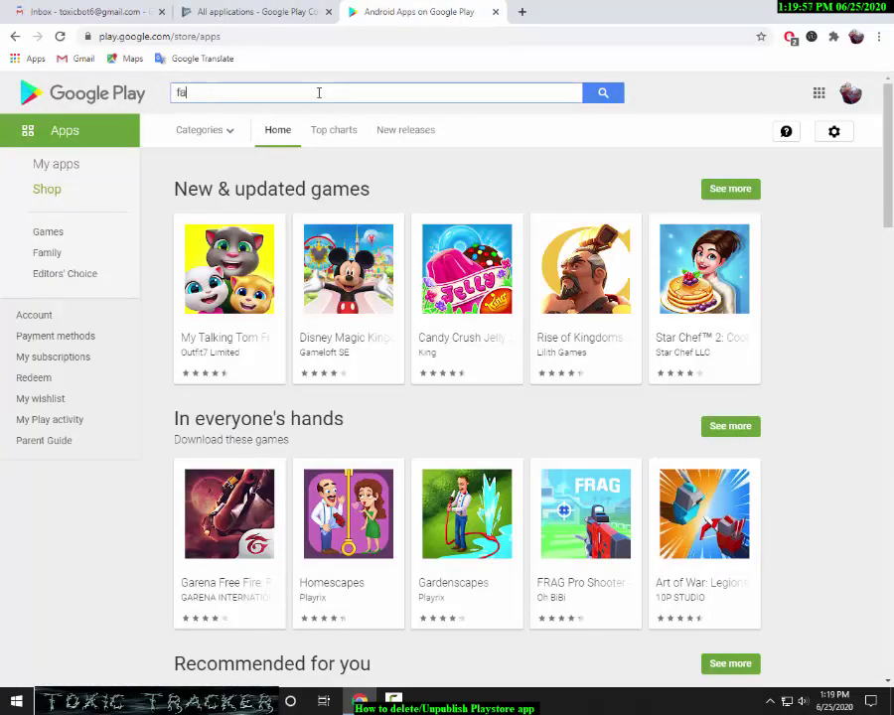
pyautogui.write('reed')
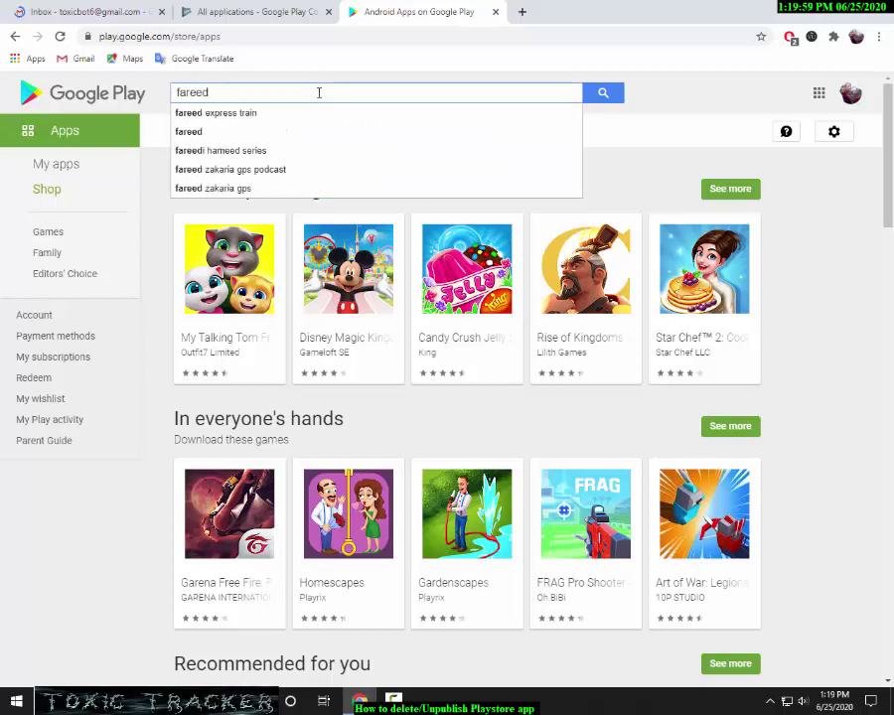
pyautogui.write('_de')
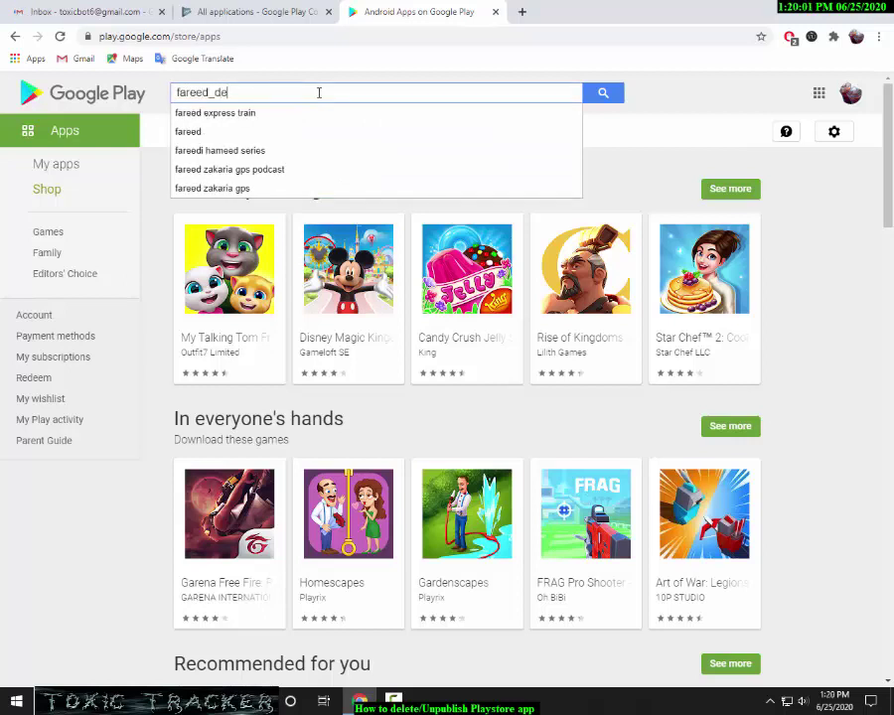
pyautogui.write('veloper')
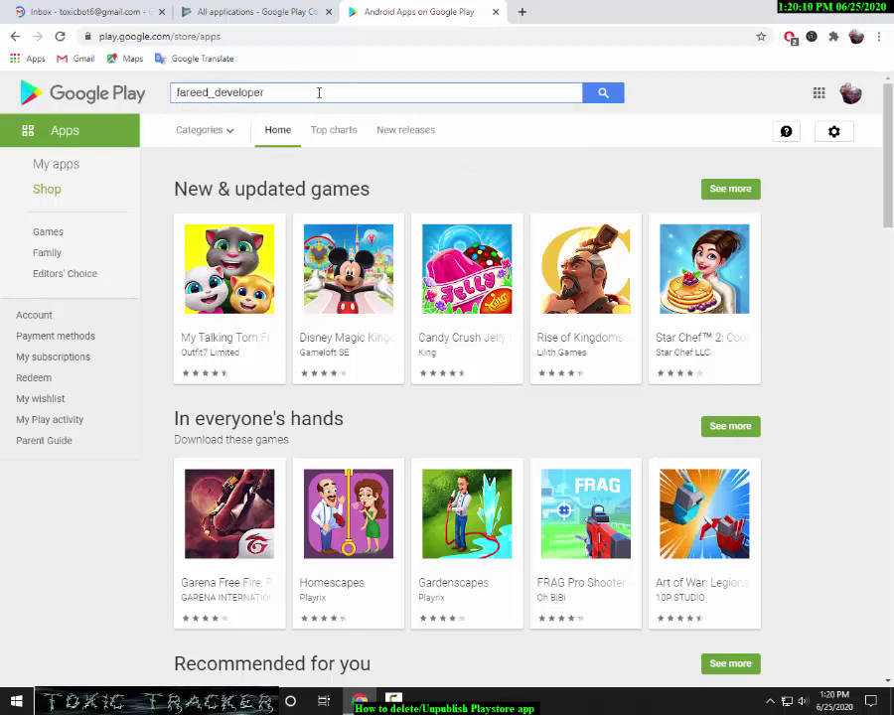
pyautogui.click(311, 7)
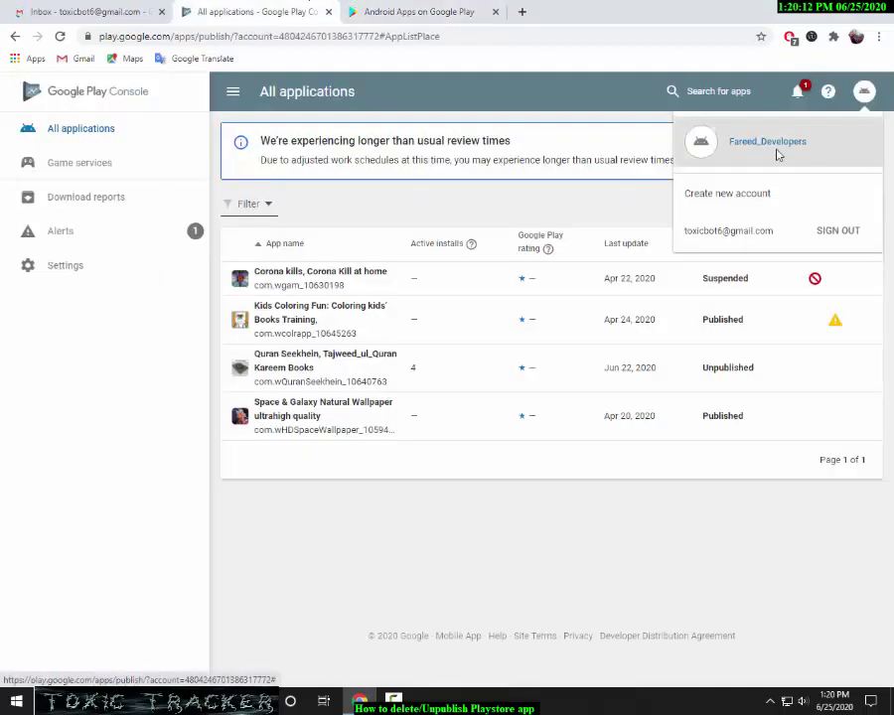
pyautogui.click(369, 9)
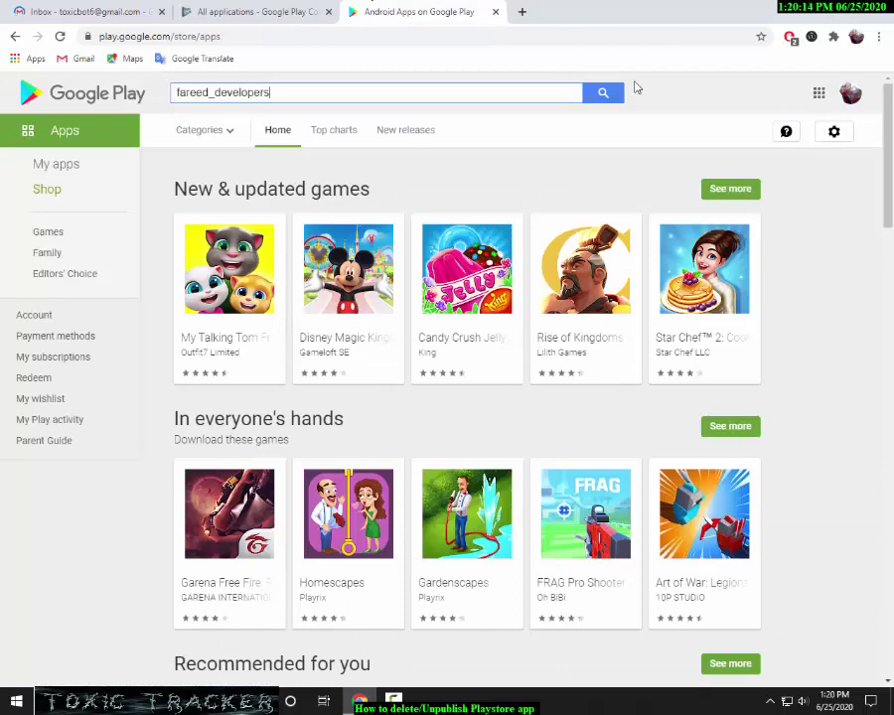
pyautogui.press('Return')
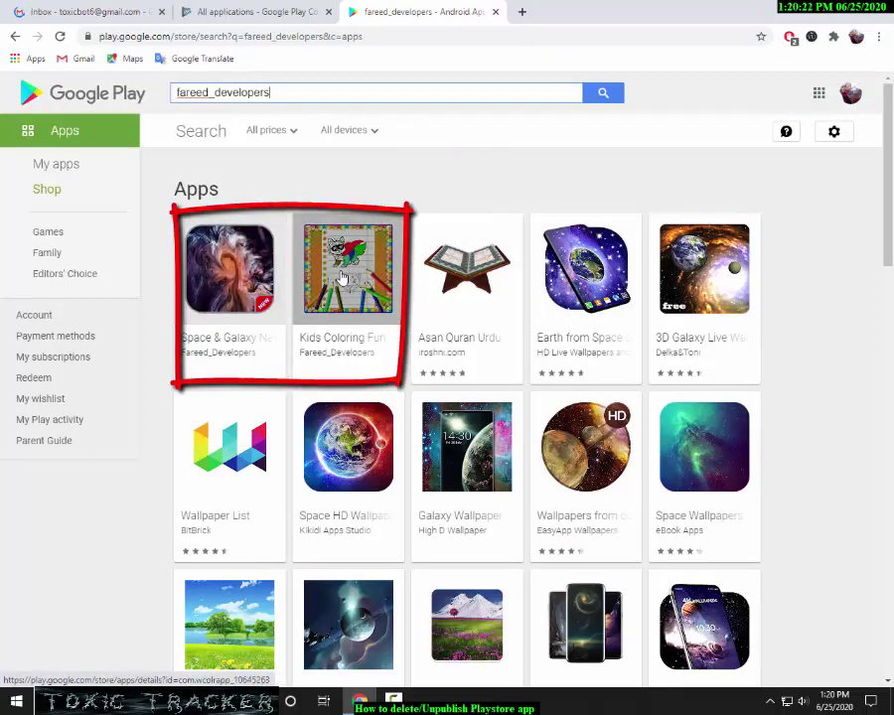
# - View the store listings of Kids Coloring Fun and Space & Galaxy Natural Wallpaper, checking the latter against the console's application list
pyautogui.click(345, 277)
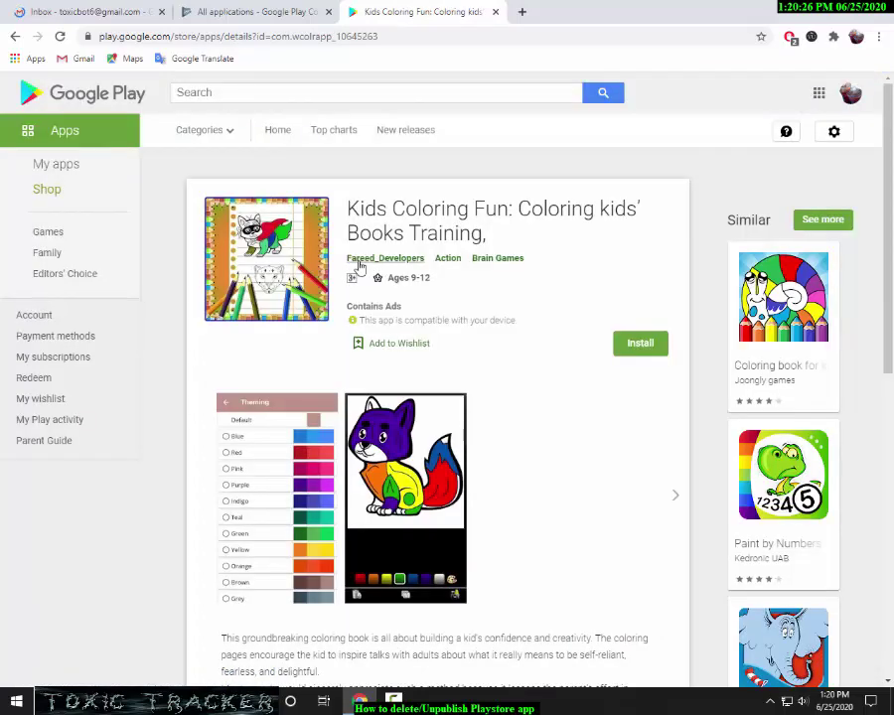
pyautogui.moveTo(342, 263); pyautogui.dragTo(385, 261)
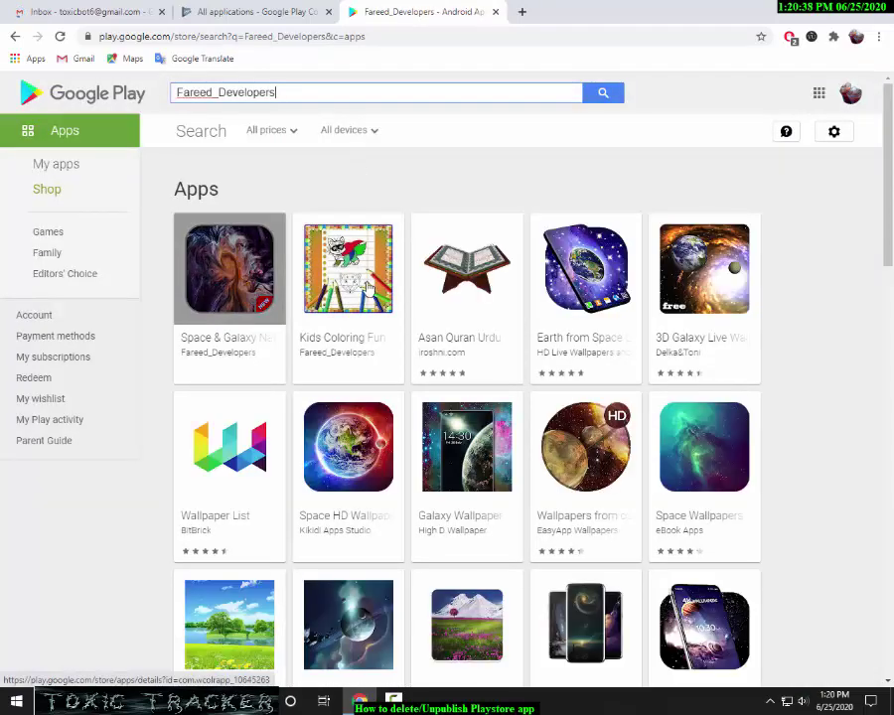
pyautogui.click(261, 286)
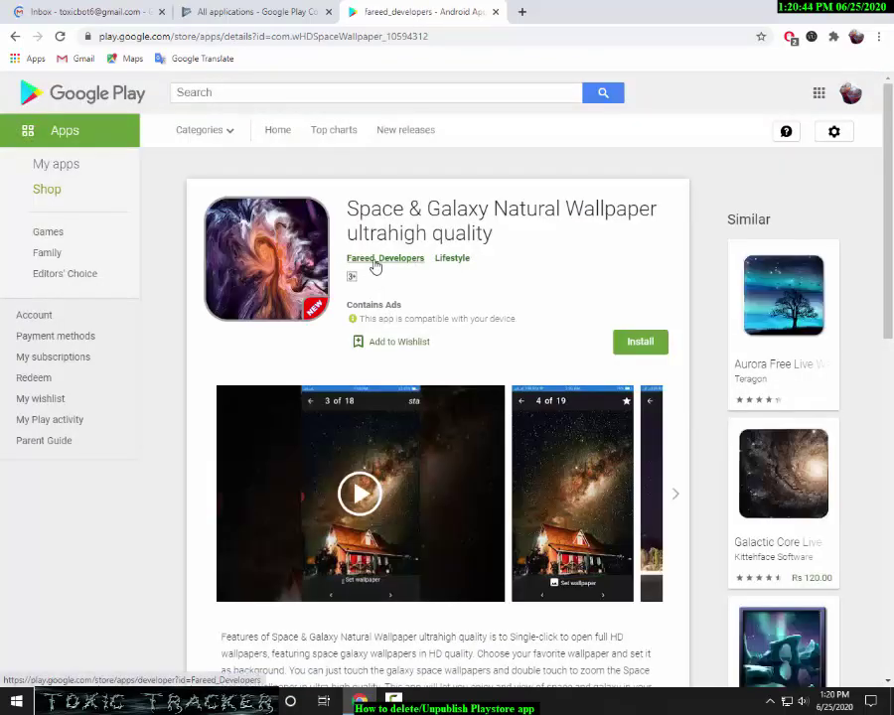
pyautogui.click(266, 11)
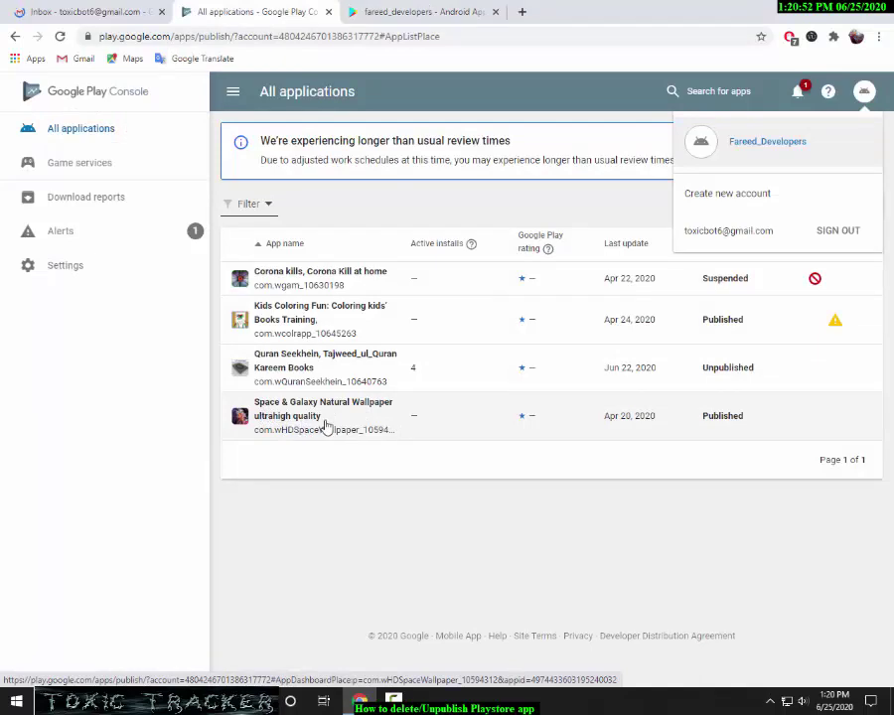
pyautogui.click(399, 12)
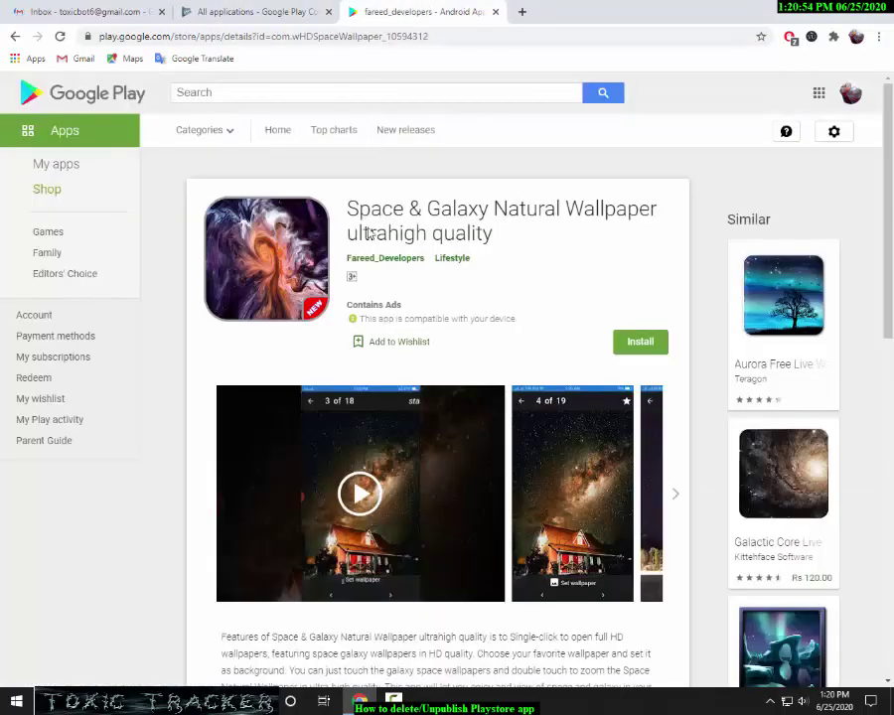
# - Return to the store search results, view the Kids Coloring Fun listing again and compare it with the Play Console's application list
pyautogui.click(14, 39)
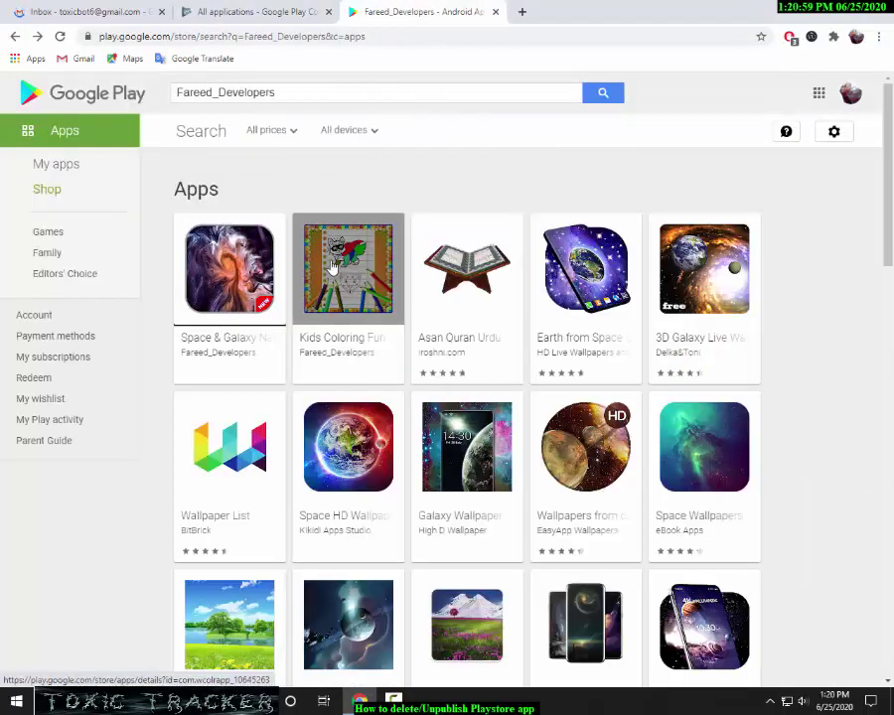
pyautogui.click(333, 269)
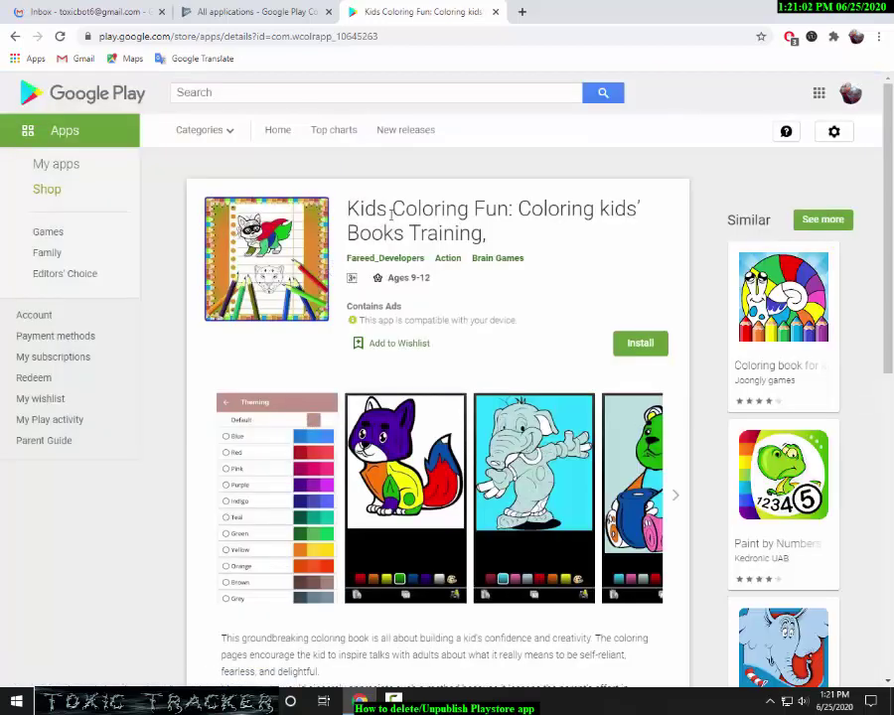
pyautogui.click(239, 8)
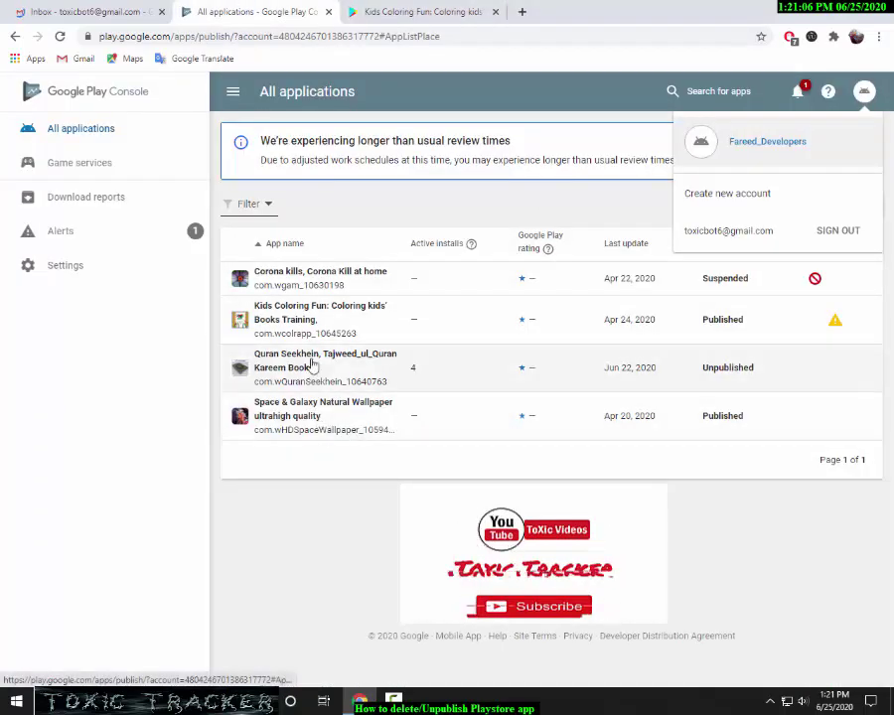
pyautogui.click(870, 94)
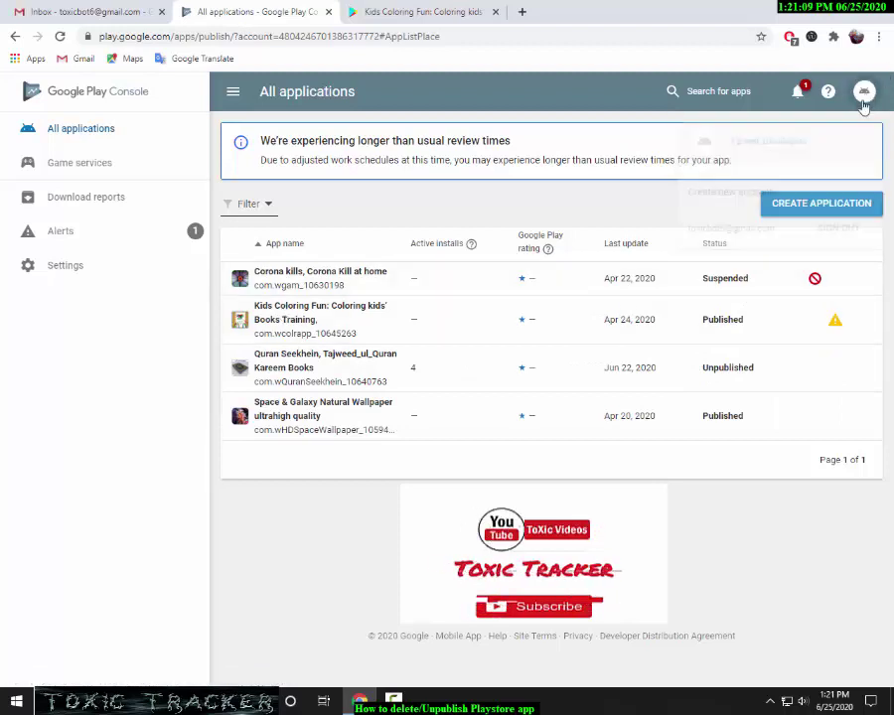
# - Open the Pricing & distribution settings of the Kids Coloring Fun app in the Play Console
pyautogui.click(353, 316)
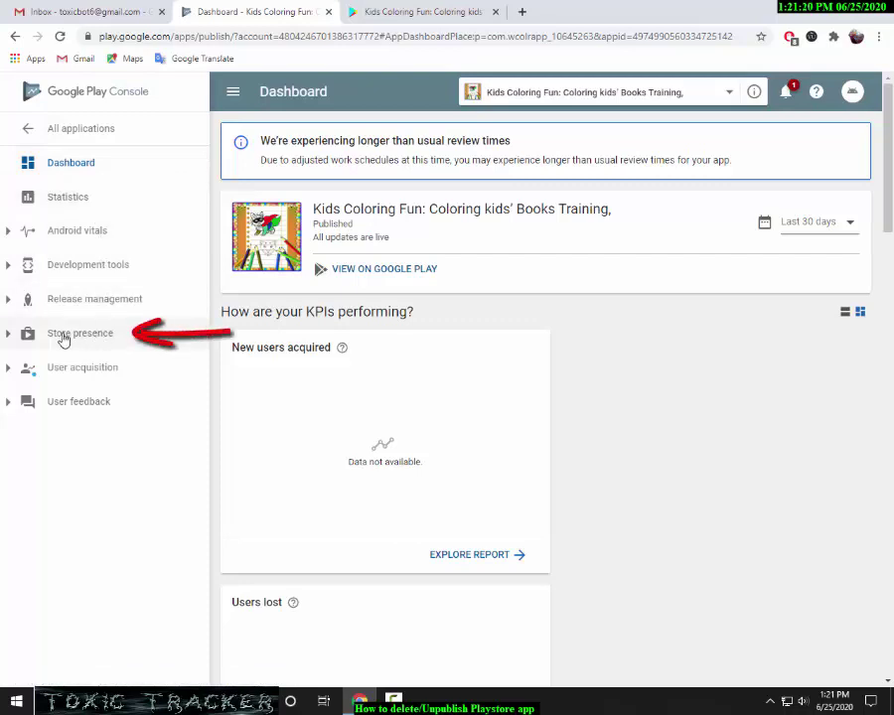
pyautogui.click(105, 340)
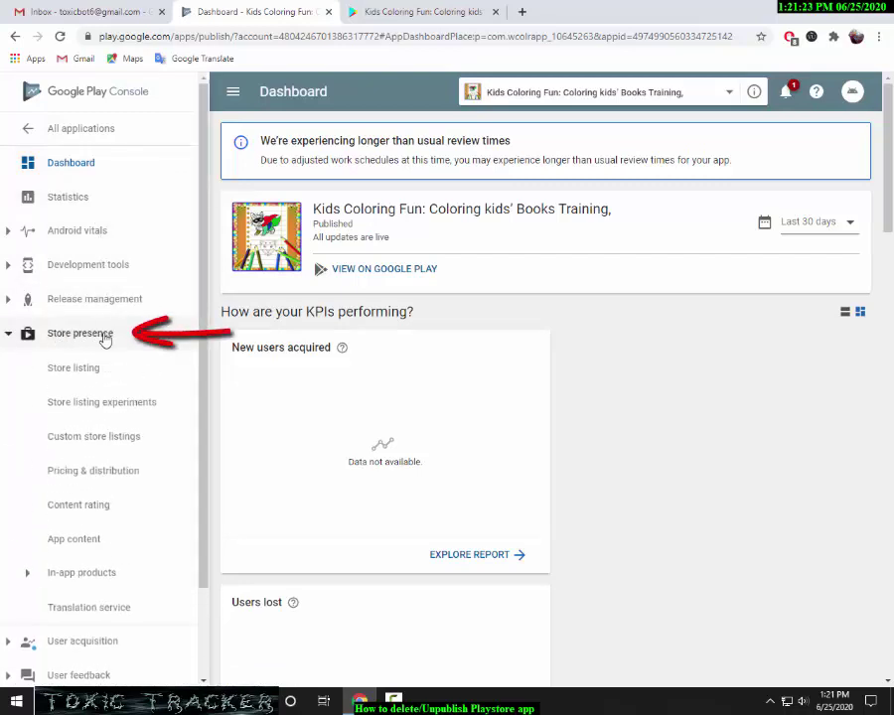
pyautogui.click(111, 473)
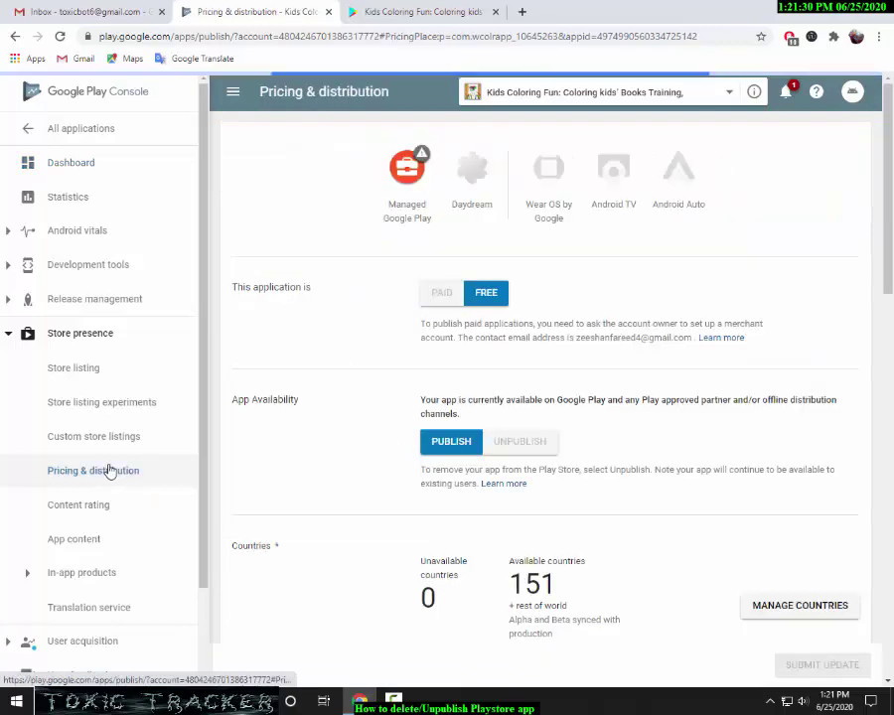
# - Set the app availability of Kids Coloring Fun to Unpublish, confirm the removal and submit the update
pyautogui.scroll(-2, 556, 298)
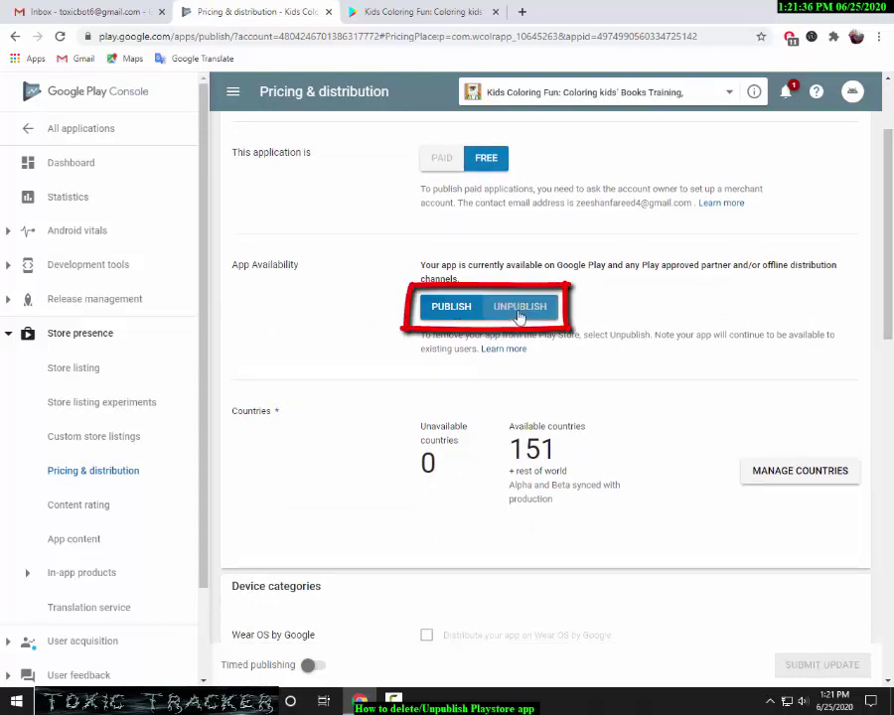
pyautogui.click(524, 312)
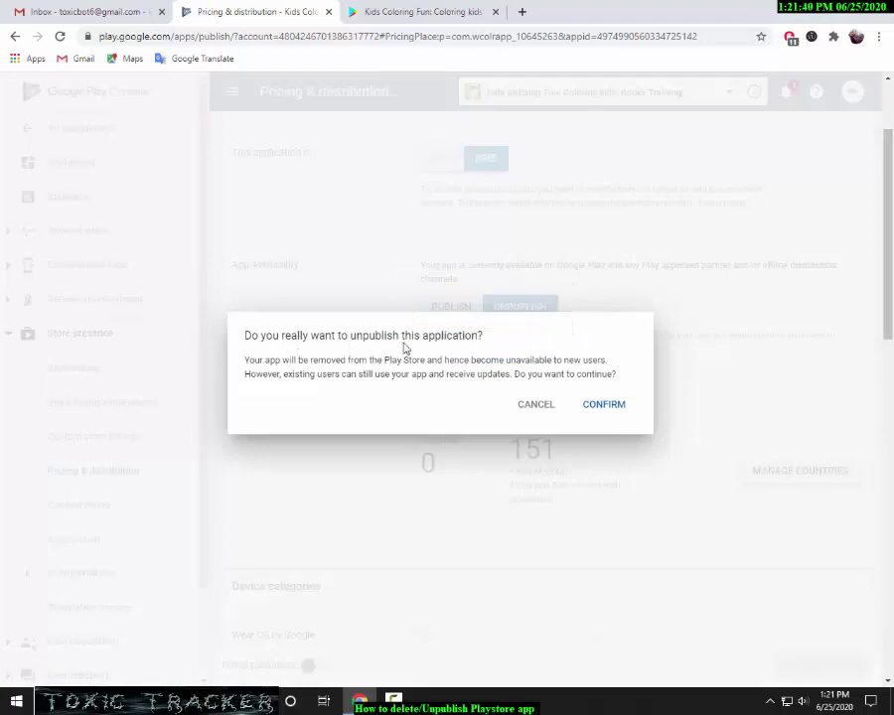
pyautogui.click(608, 407)
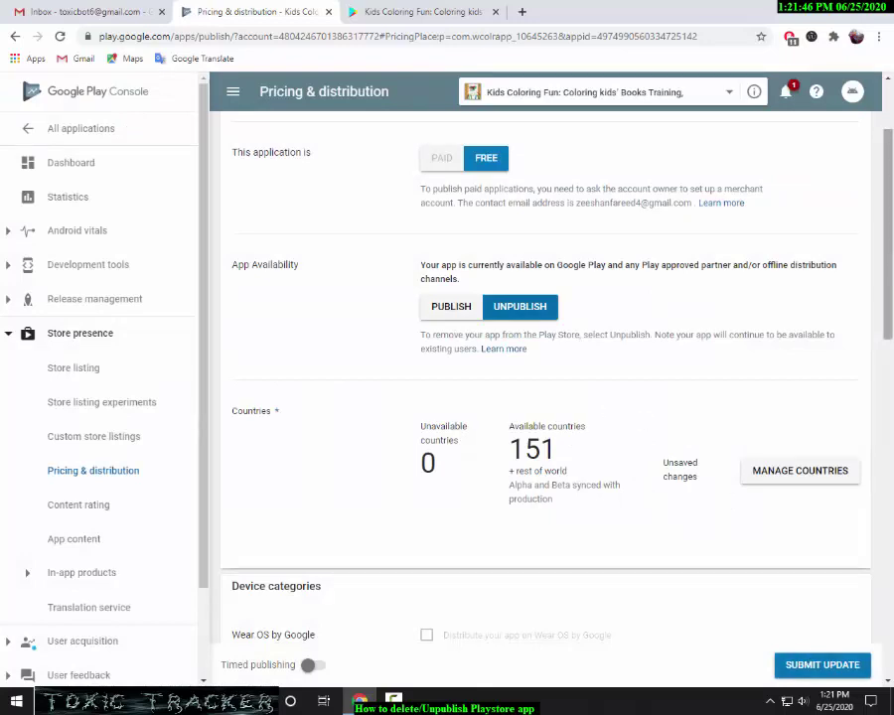
pyautogui.scroll(-10, 874, 644)
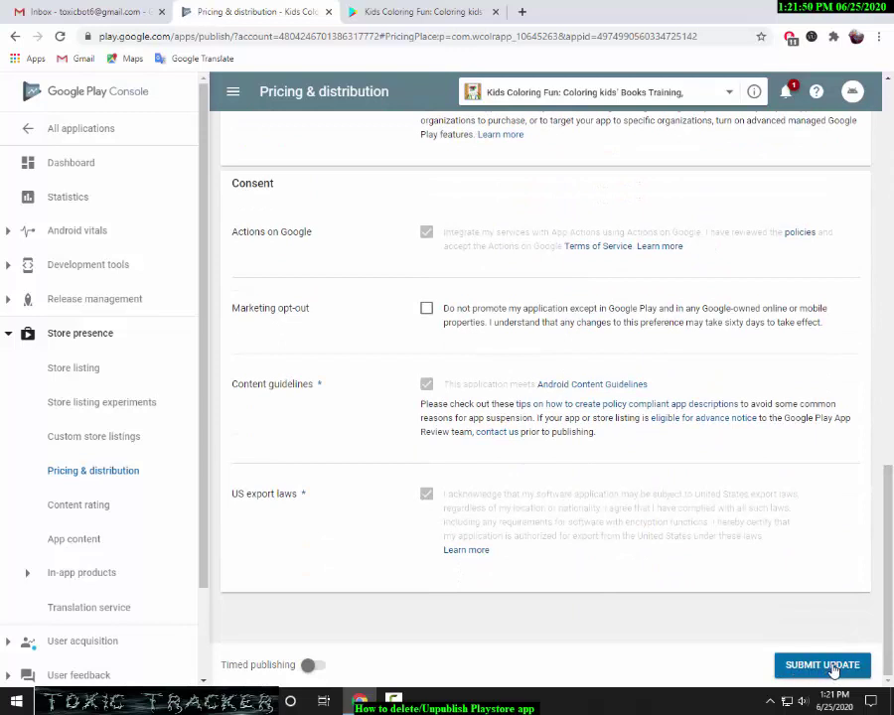
pyautogui.click(832, 667)
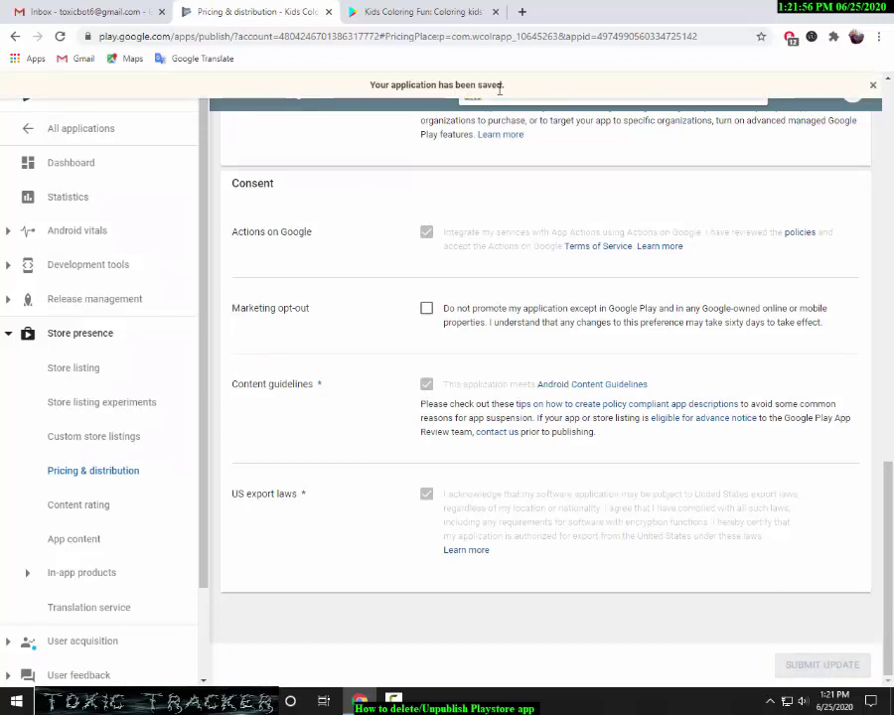
# - Check the status of Kids Coloring Fun in the Play Console's application list and reload its Google Play store listing
pyautogui.click(60, 129)
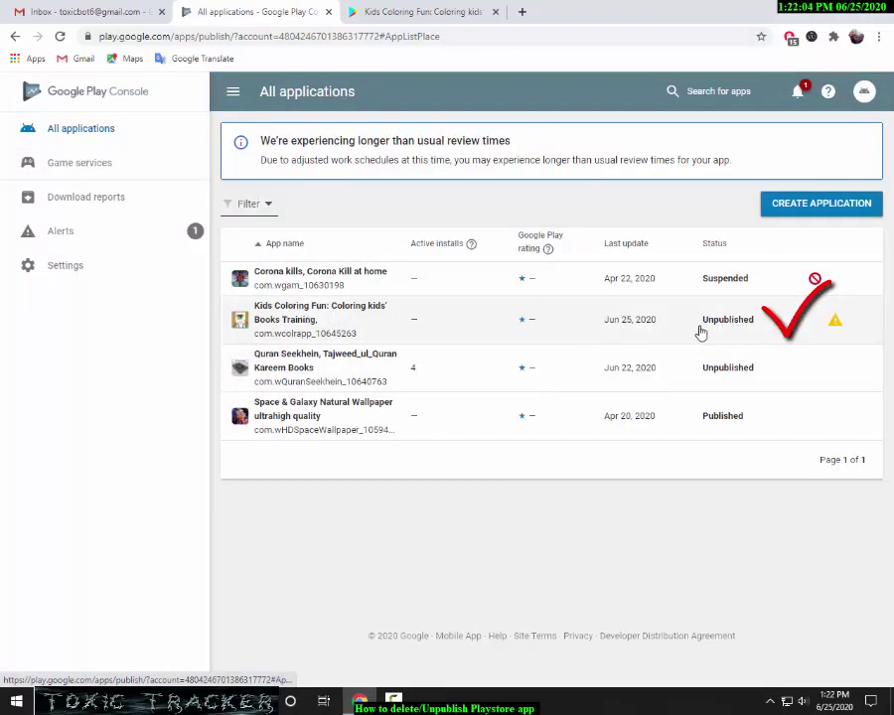
pyautogui.click(407, 11)
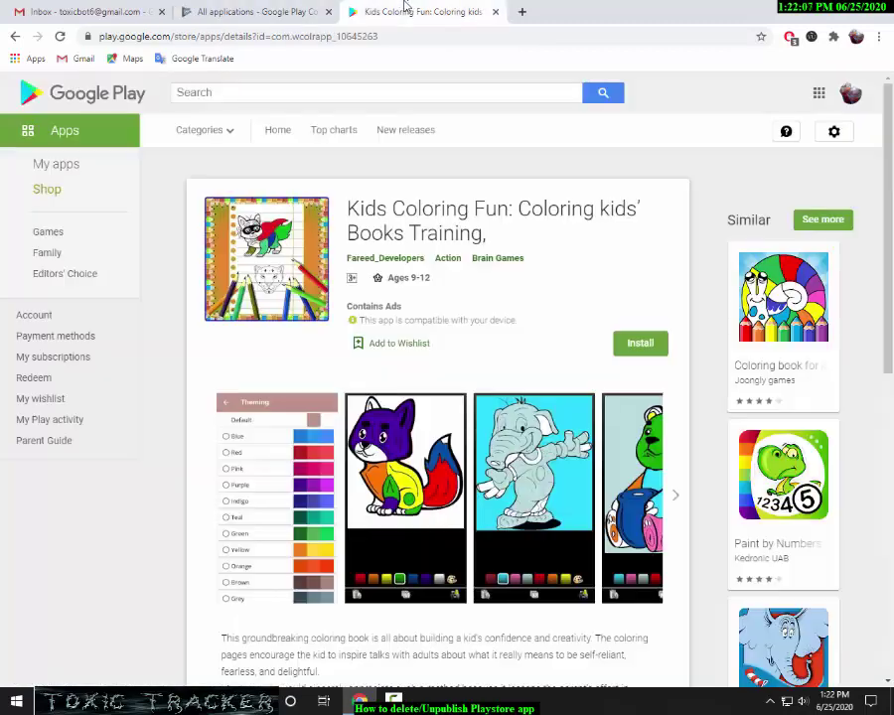
pyautogui.click(59, 36)
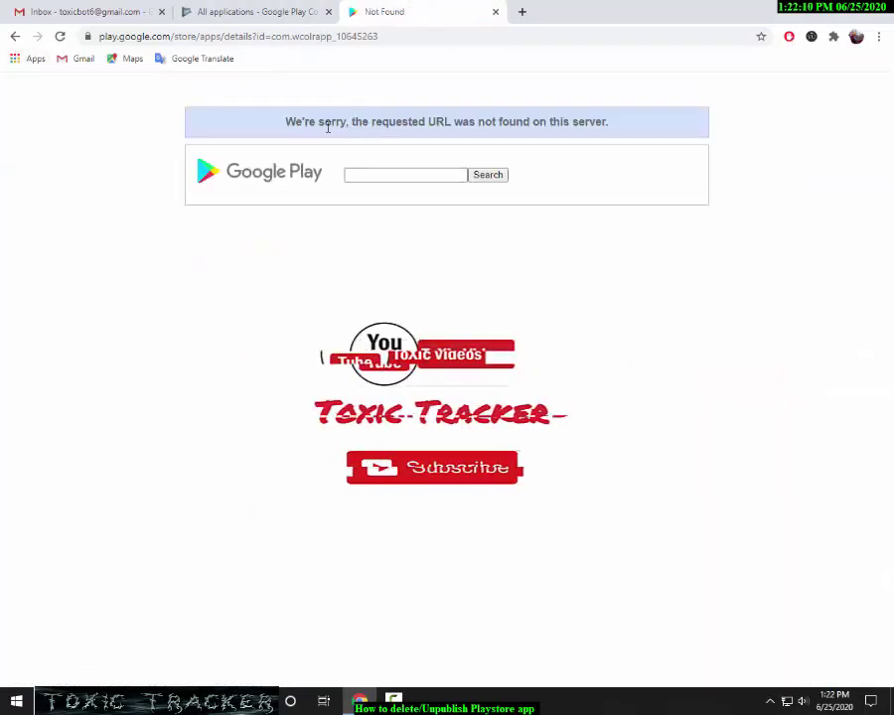
# - Go back to the Google Play store home, search for the developer account name and view the Space & Galaxy Natural Wallpaper listing
pyautogui.click(14, 36)
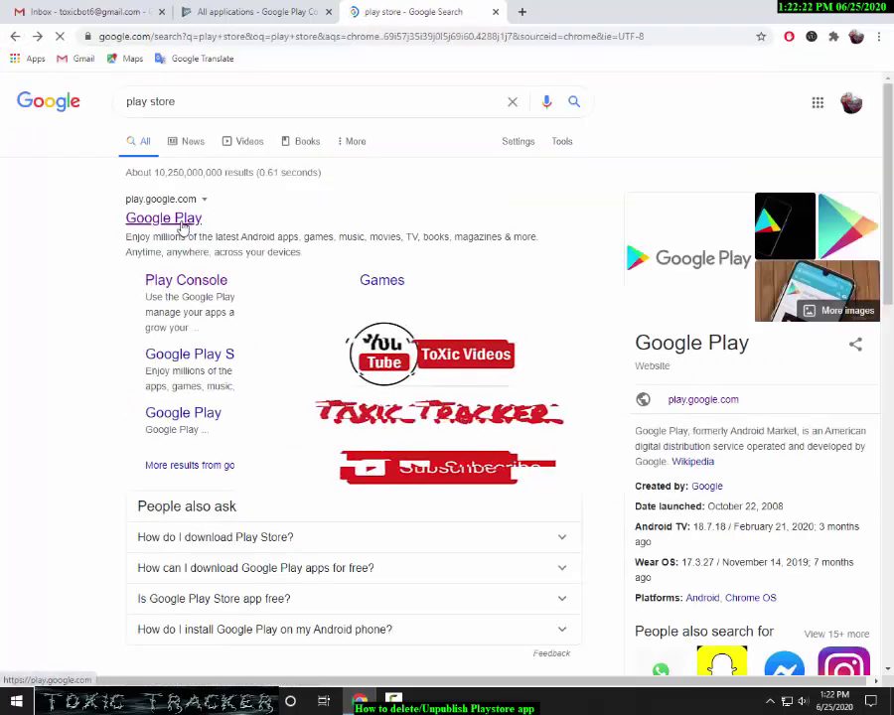
pyautogui.click(182, 220)
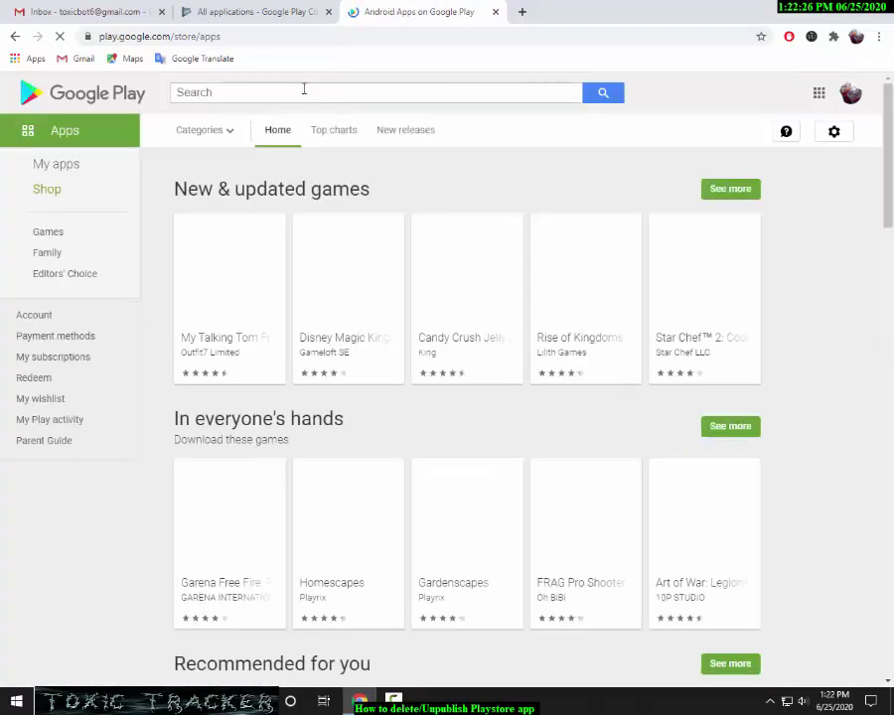
pyautogui.click(304, 91)
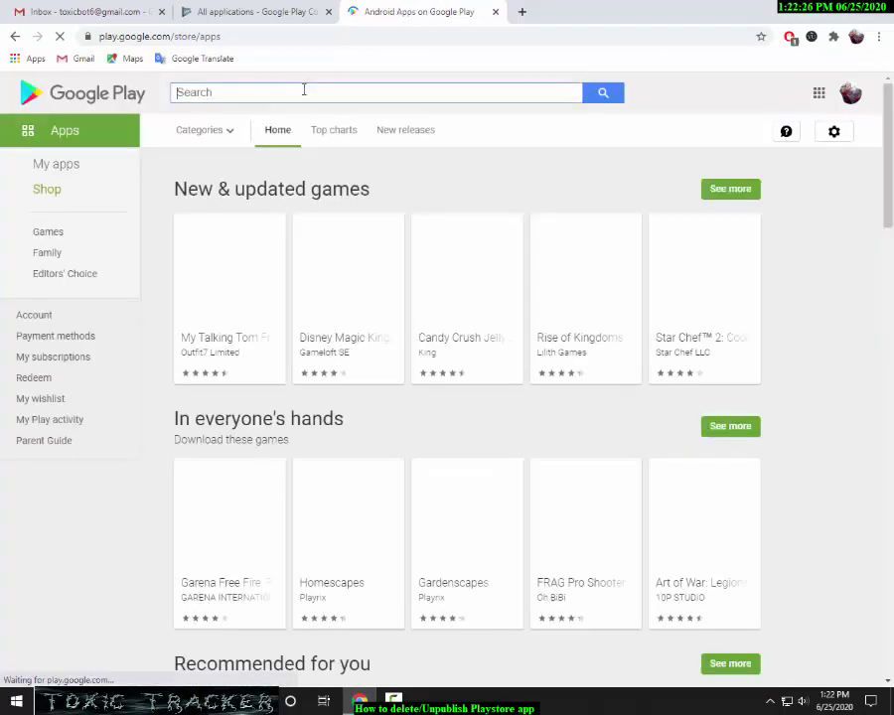
pyautogui.write('Fareed_Developers')
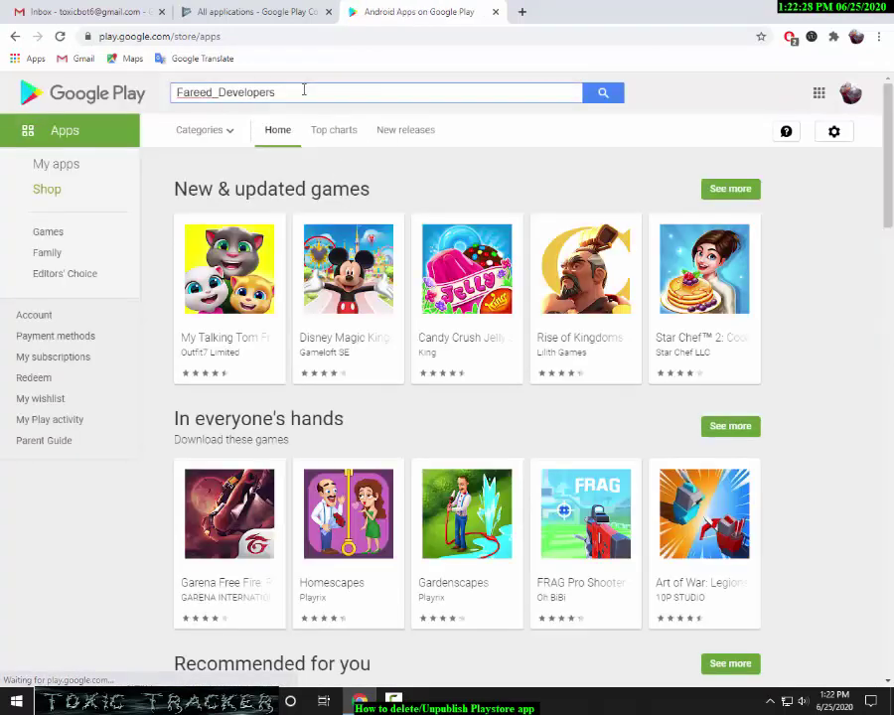
pyautogui.press('Return')
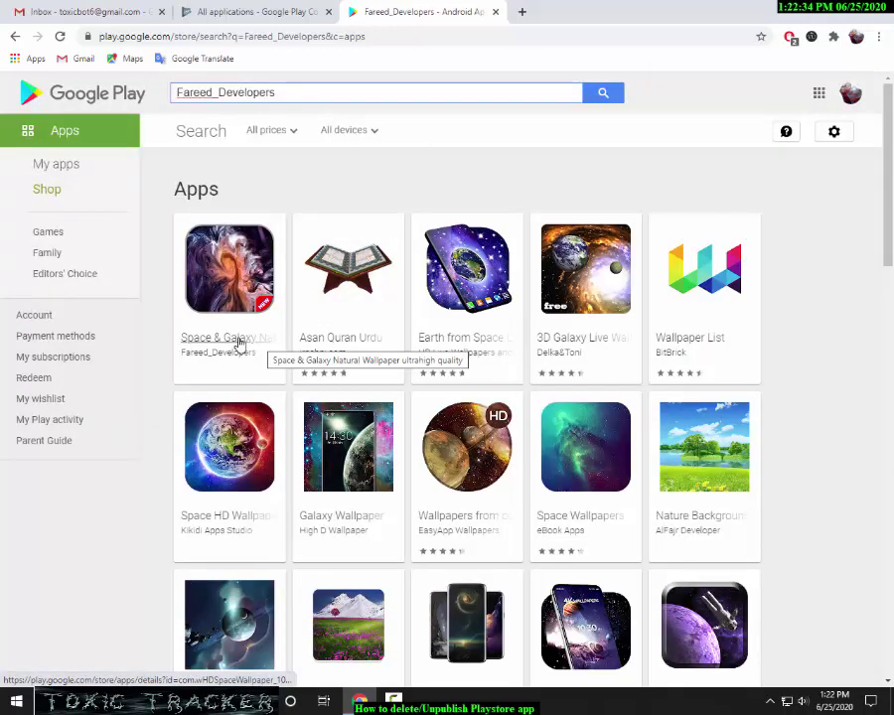
pyautogui.click(209, 278)
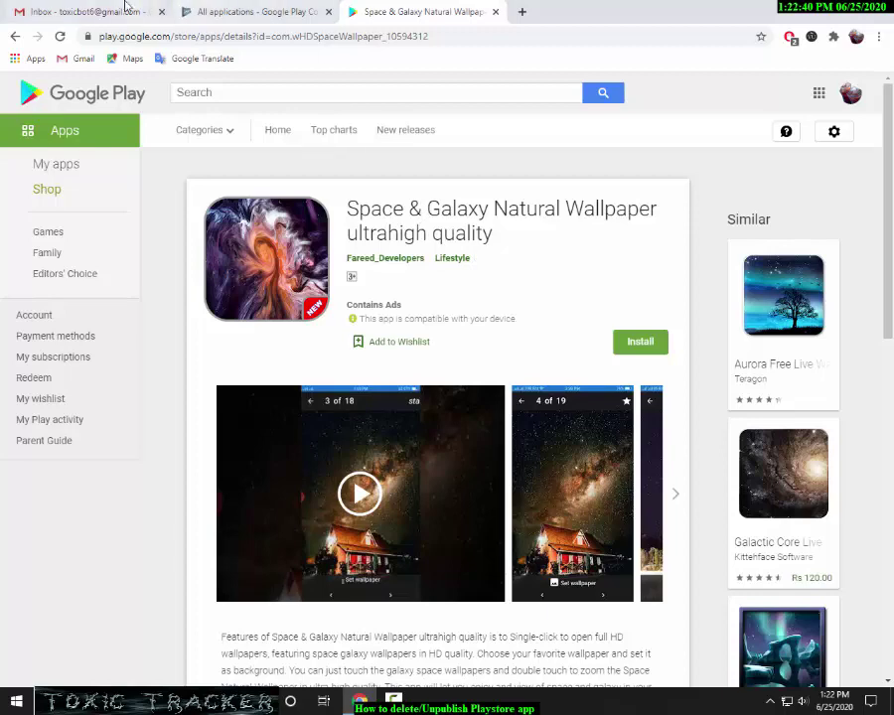
# - Switch to the Play Console and open the Pricing & distribution settings of Space & Galaxy Natural Wallpaper
pyautogui.click(239, 12)
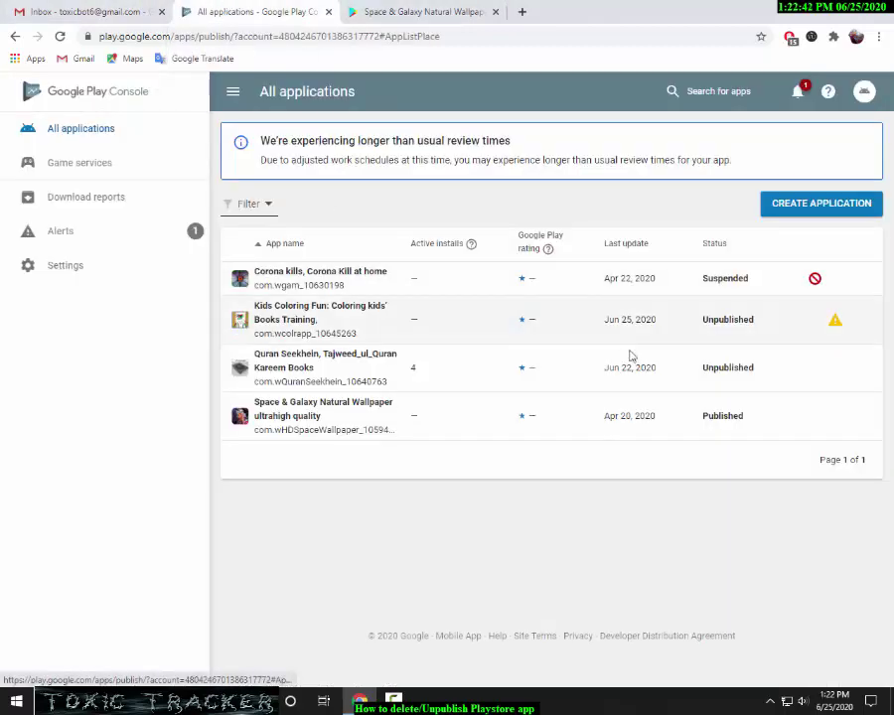
pyautogui.click(294, 407)
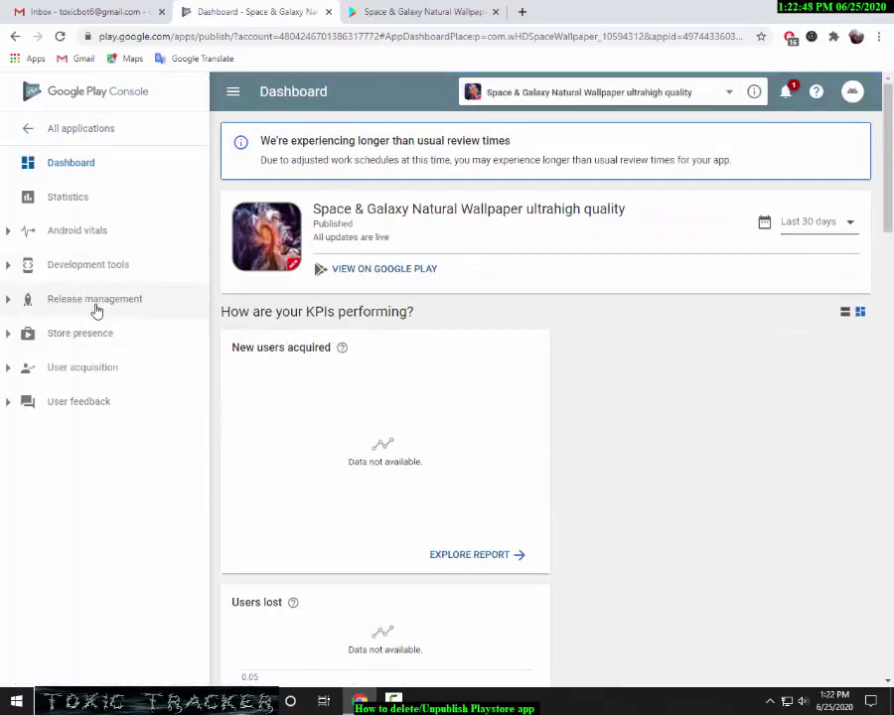
pyautogui.click(93, 341)
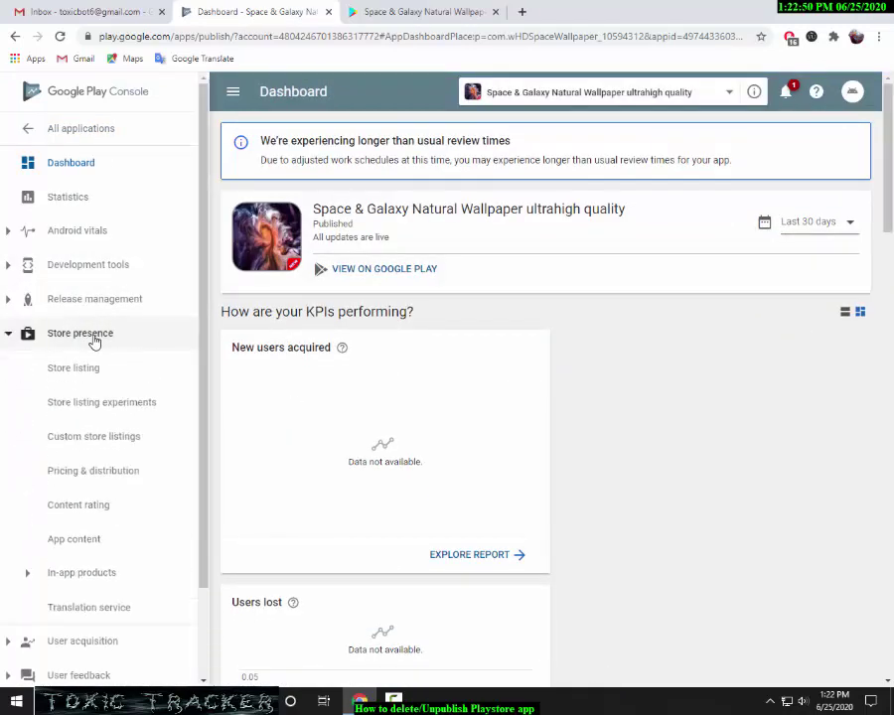
pyautogui.moveTo(207, 310); pyautogui.dragTo(208, 399)
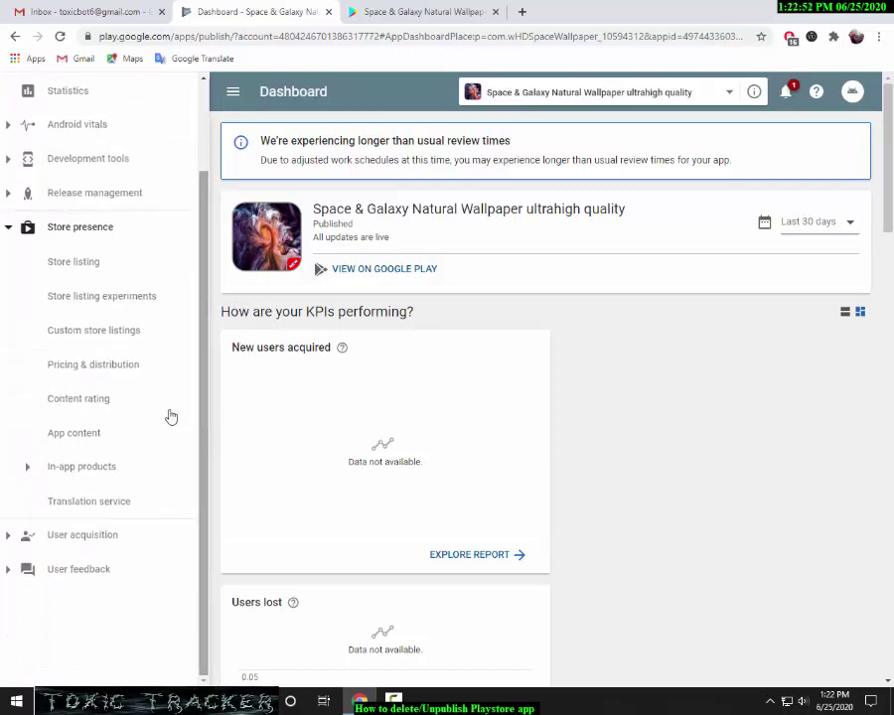
pyautogui.click(114, 374)
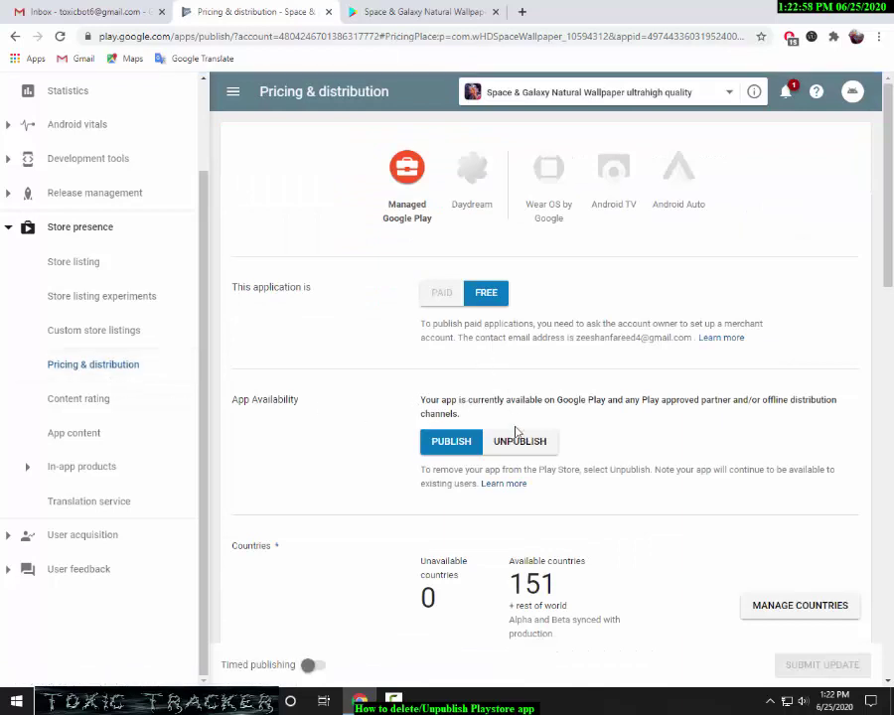
# - Set the app availability of Space & Galaxy Natural Wallpaper to Unpublish, confirm the removal and submit the update
pyautogui.click(519, 443)
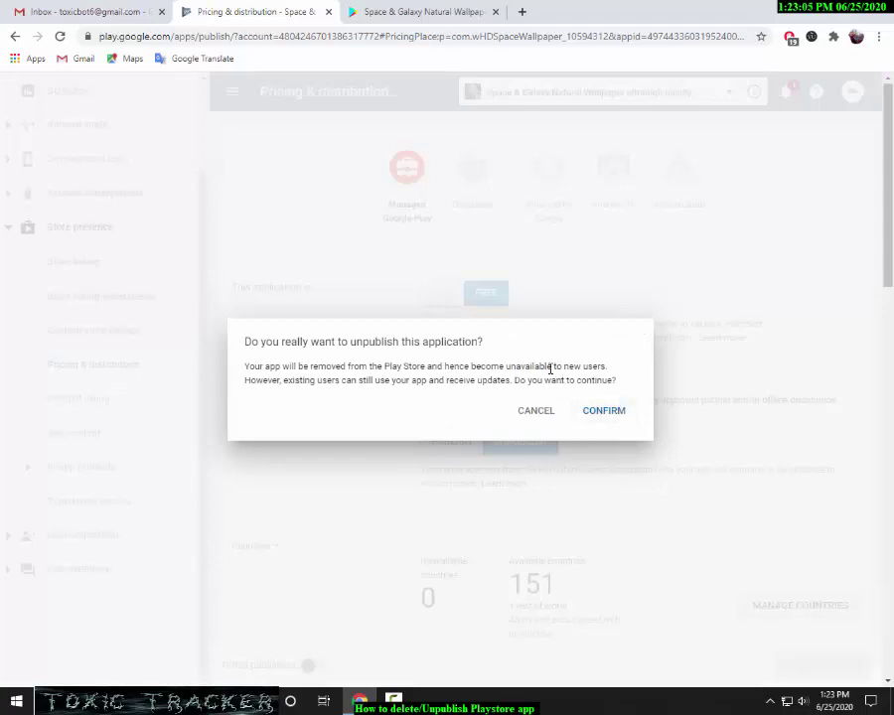
pyautogui.moveTo(602, 368); pyautogui.dragTo(245, 367)
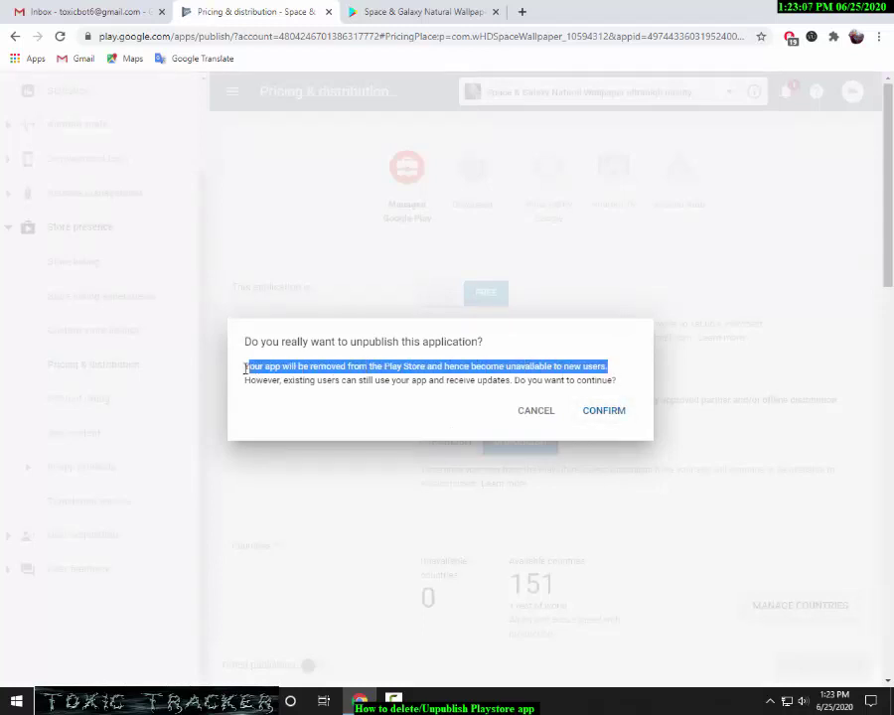
pyautogui.click(604, 411)
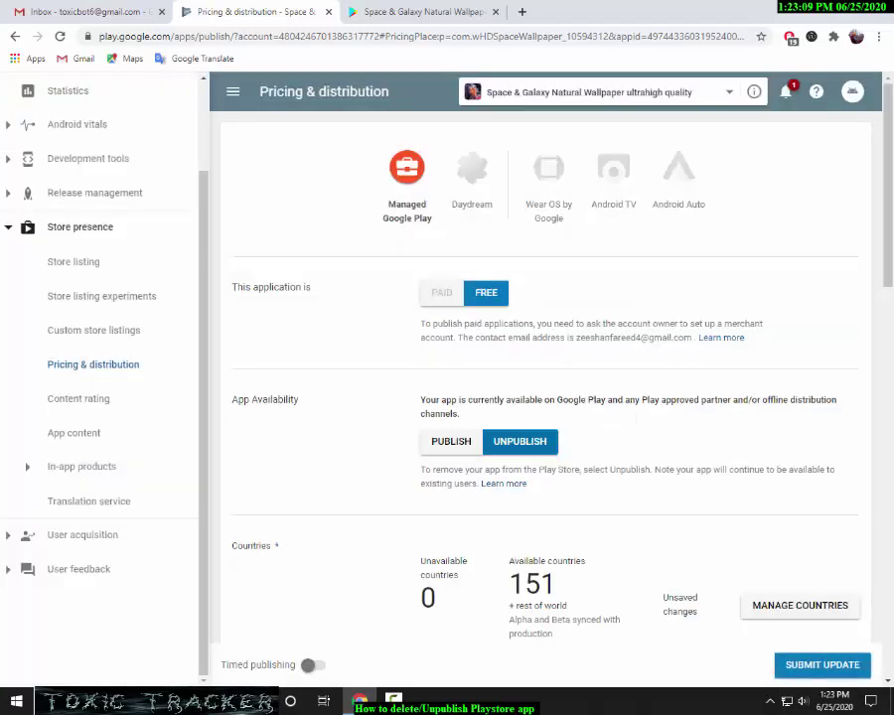
pyautogui.scroll(-10, 814, 670)
pyautogui.click(814, 665)
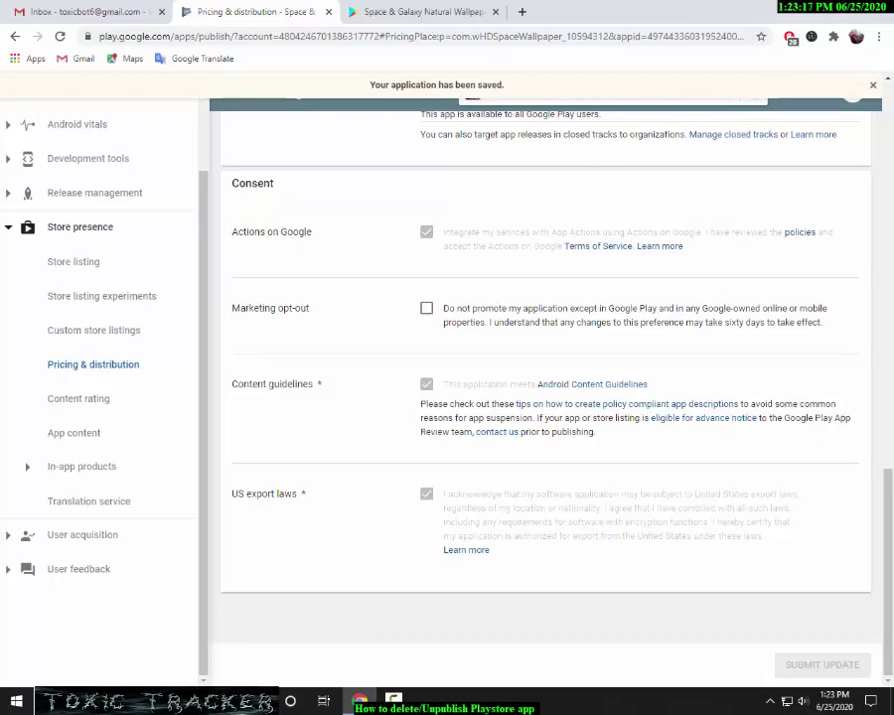
# - Review the app availability setting of Space & Galaxy Natural Wallpaper and return to the list of all applications to check its status
pyautogui.scroll(10, 815, 665)
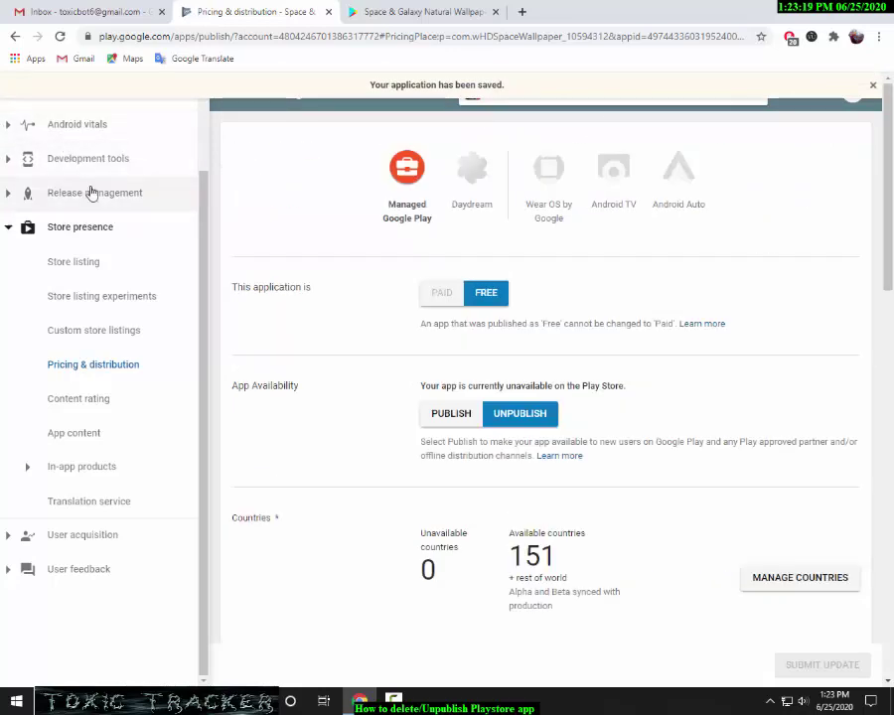
pyautogui.moveTo(202, 216); pyautogui.dragTo(206, 120)
pyautogui.click(83, 130)
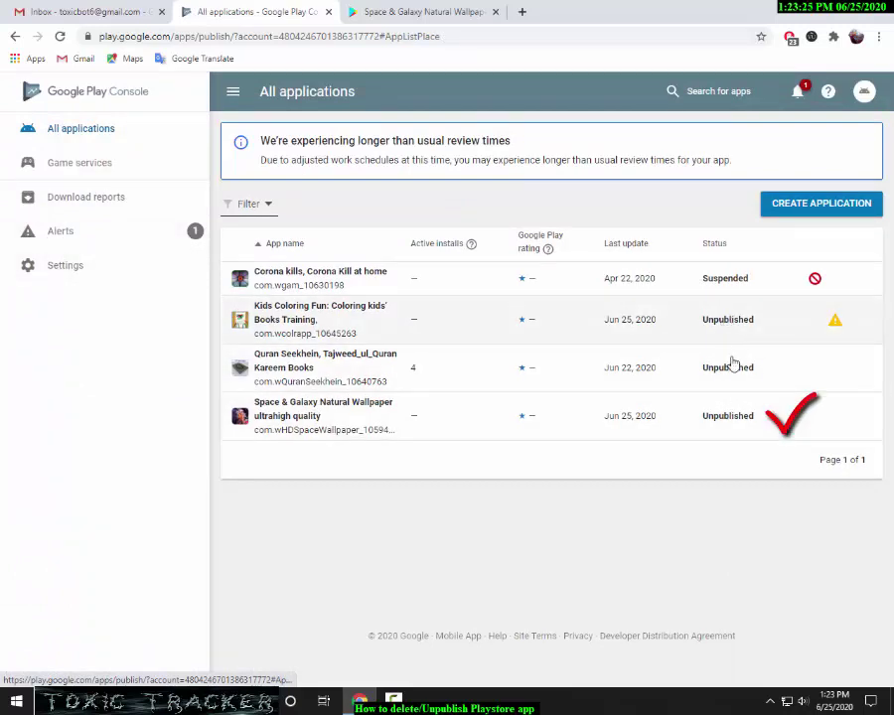
# - Reopen the Google Play store in a new tab, search for the developer account name and compare the results with the console's application list
pyautogui.middleClick(360, 11)
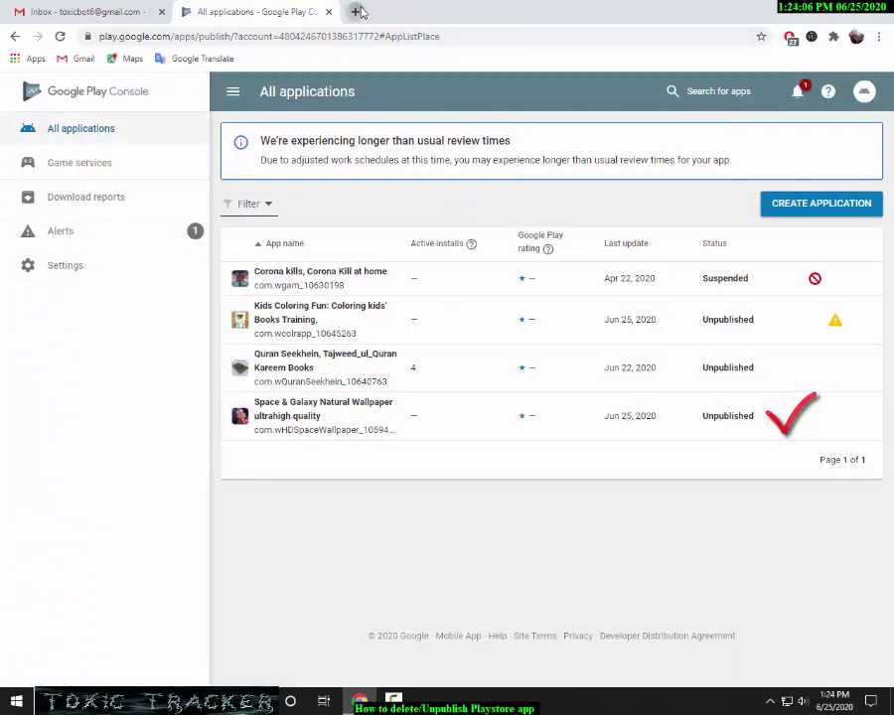
pyautogui.click(355, 11)
pyautogui.click(325, 35)
pyautogui.press('Down')
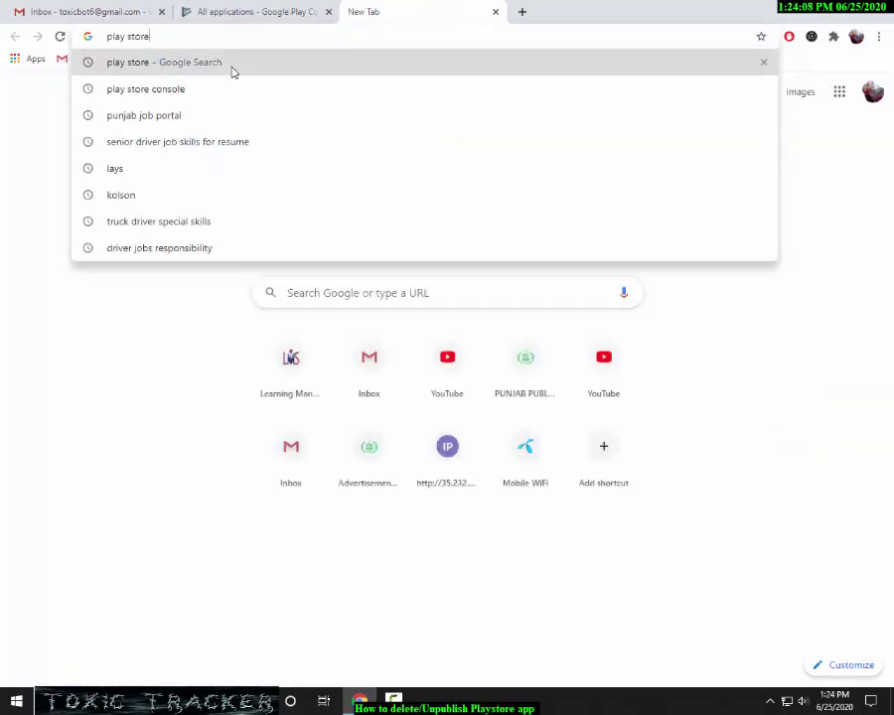
pyautogui.click(234, 72)
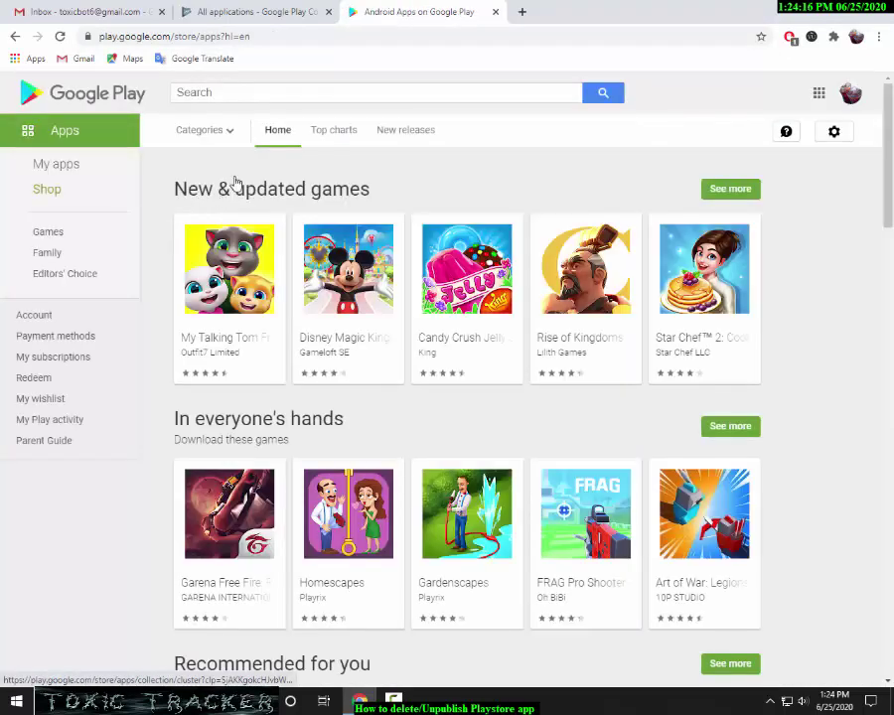
pyautogui.click(280, 94)
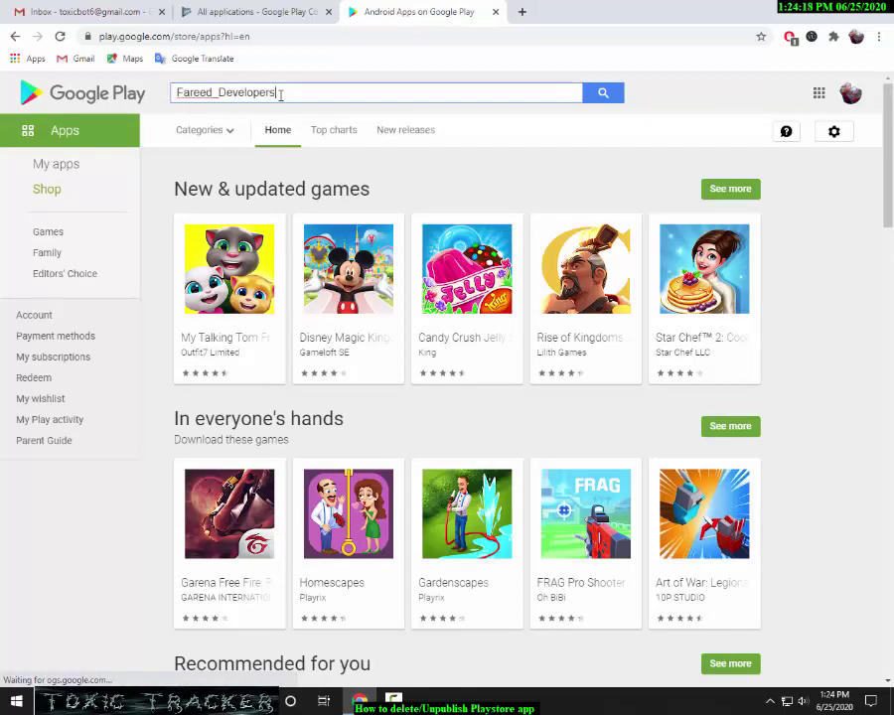
pyautogui.press('Return')
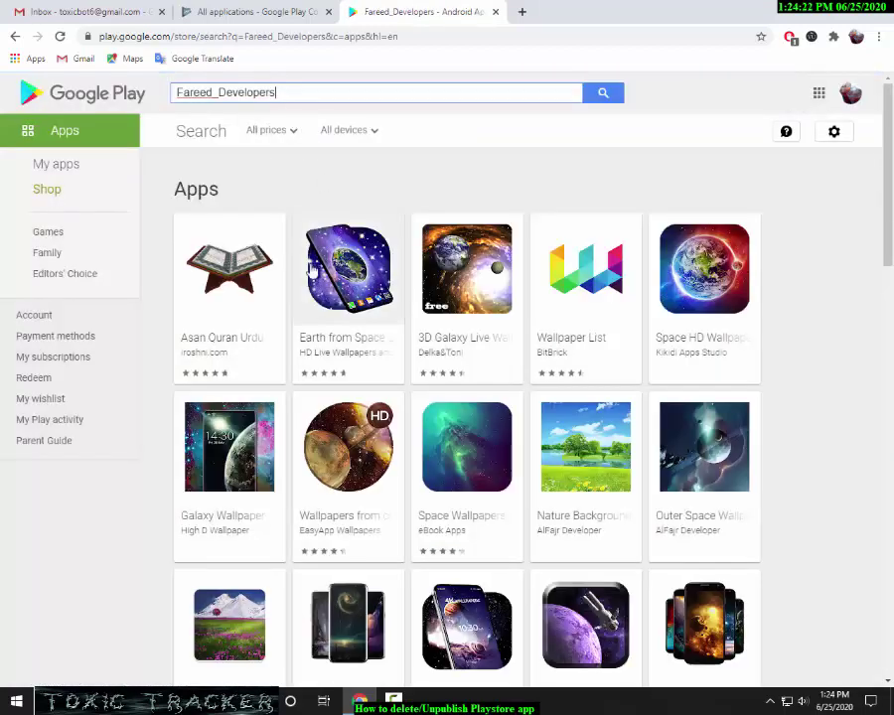
pyautogui.click(236, 11)
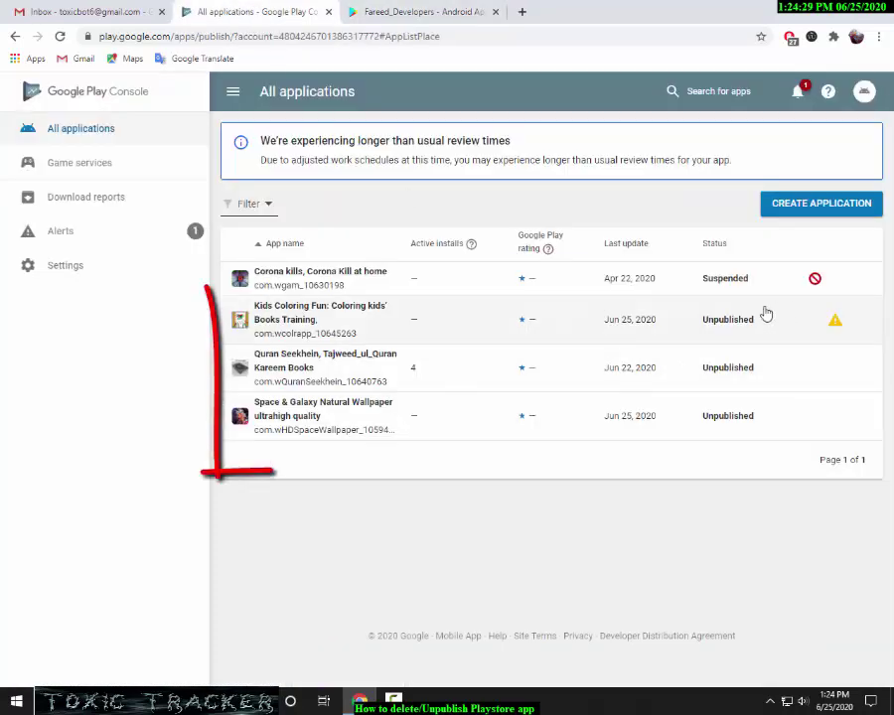